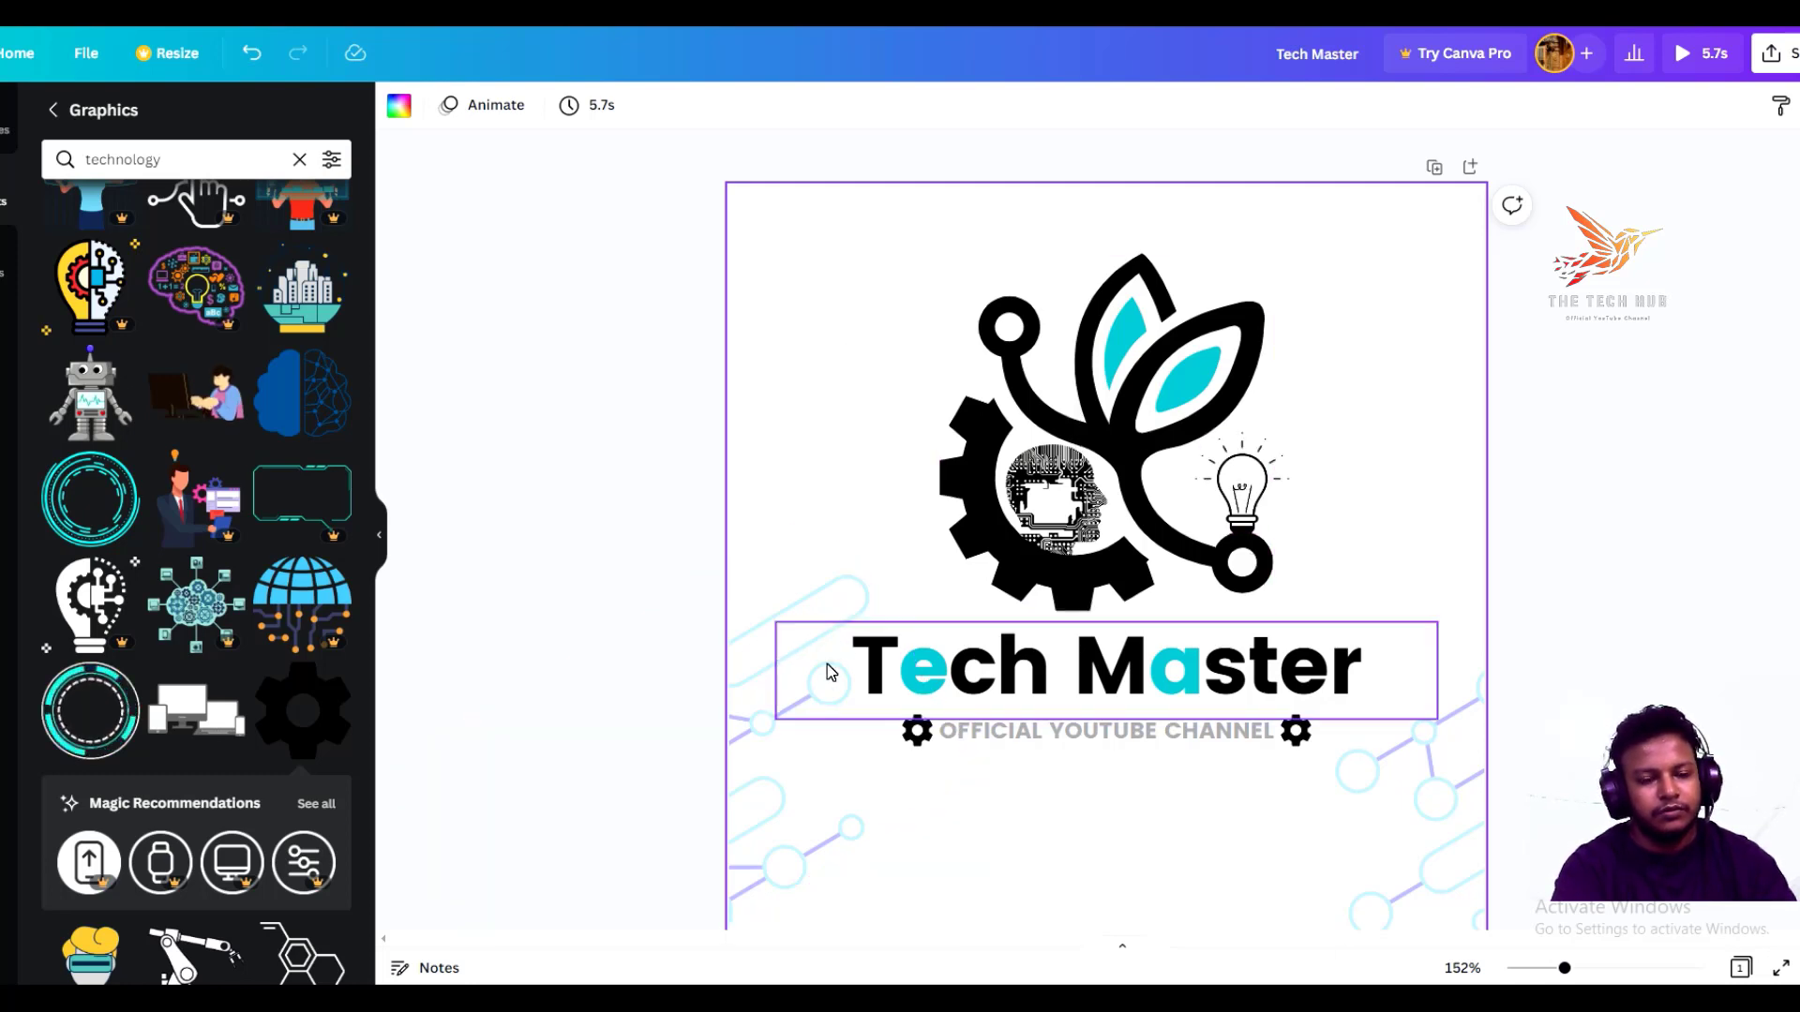
Step: Apply the Pop animation to the circuit graphic at the page's lower-left edge, on both enter and exit
{"action": "left_click", "coordinate": [818, 616]}
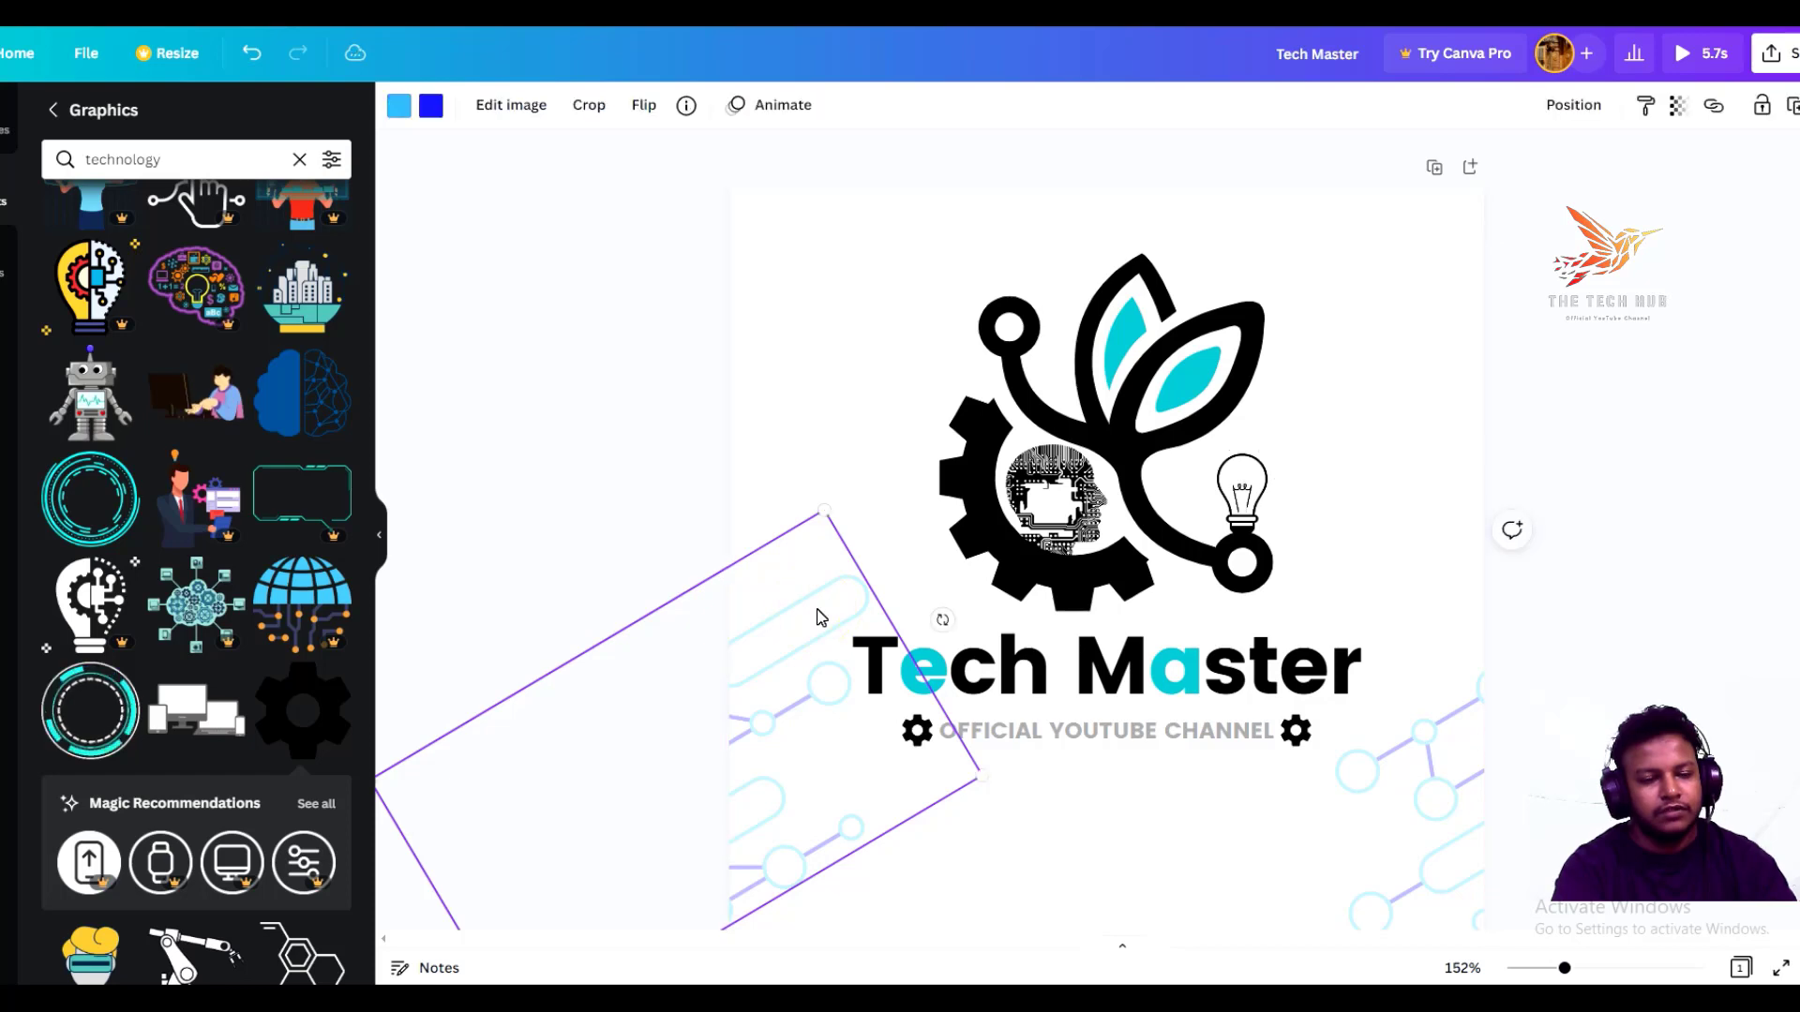
{"action": "left_click", "coordinate": [752, 108]}
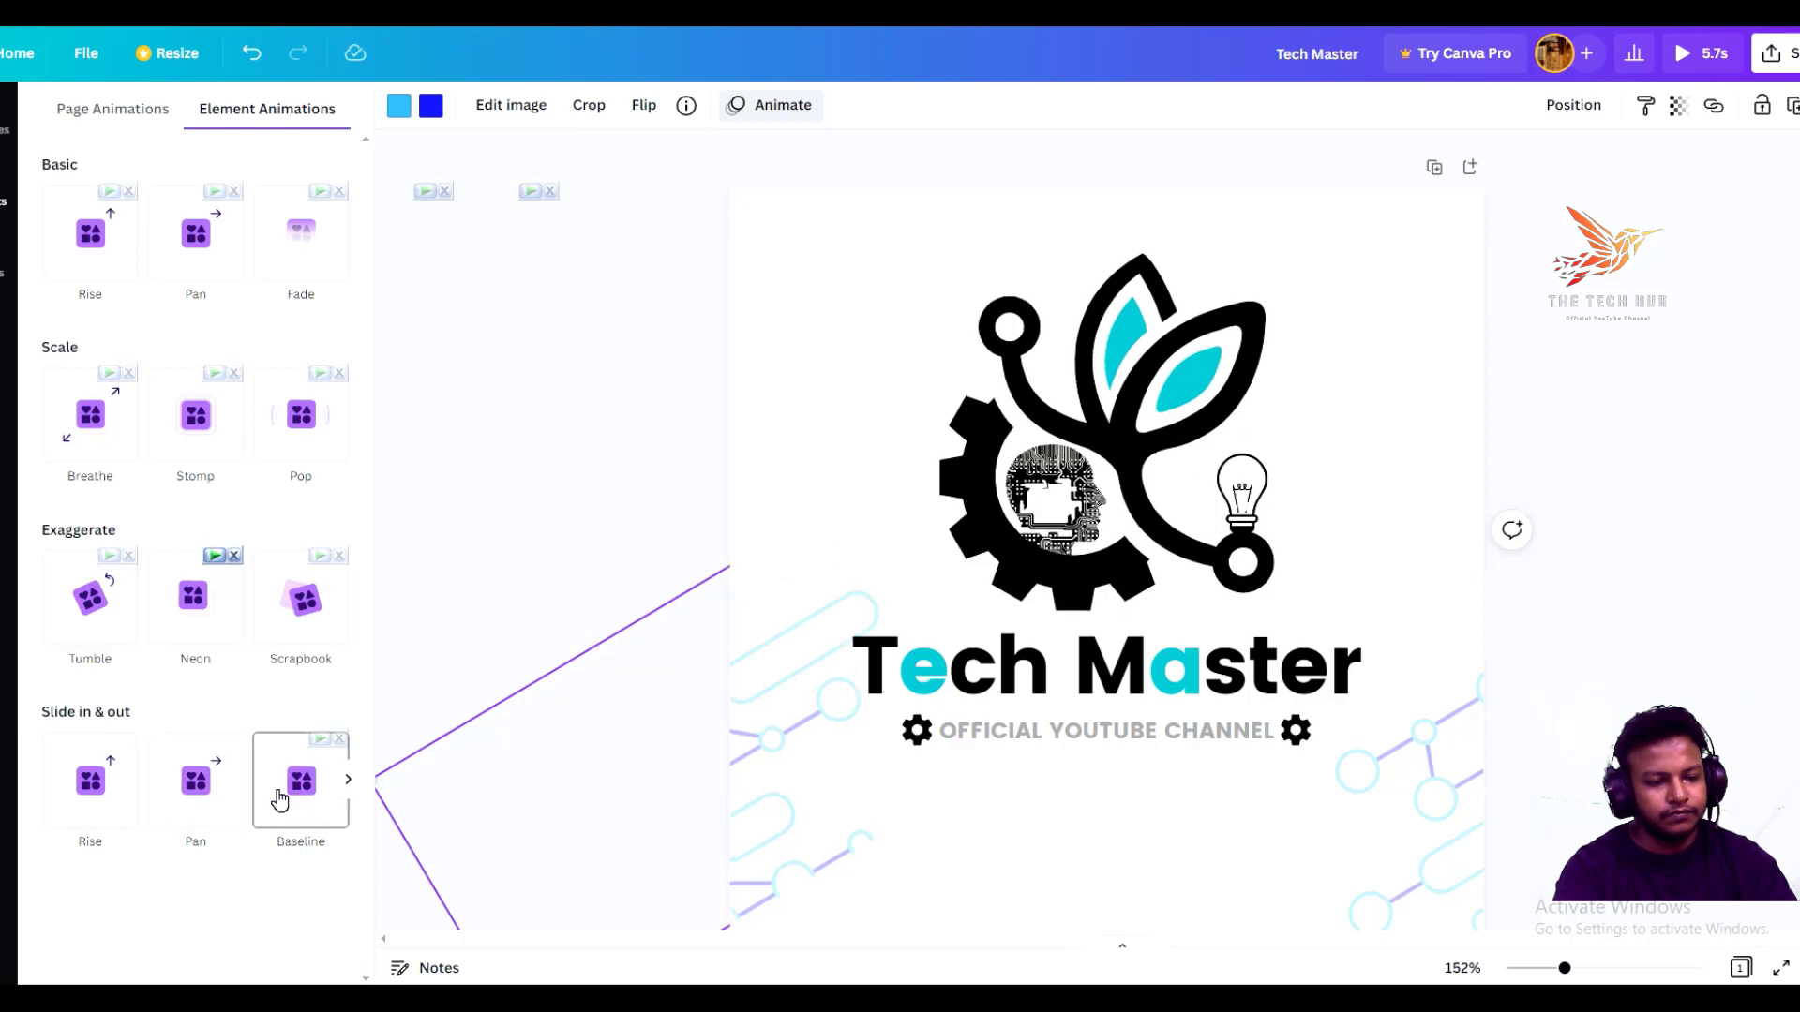
{"action": "left_click", "coordinate": [317, 433]}
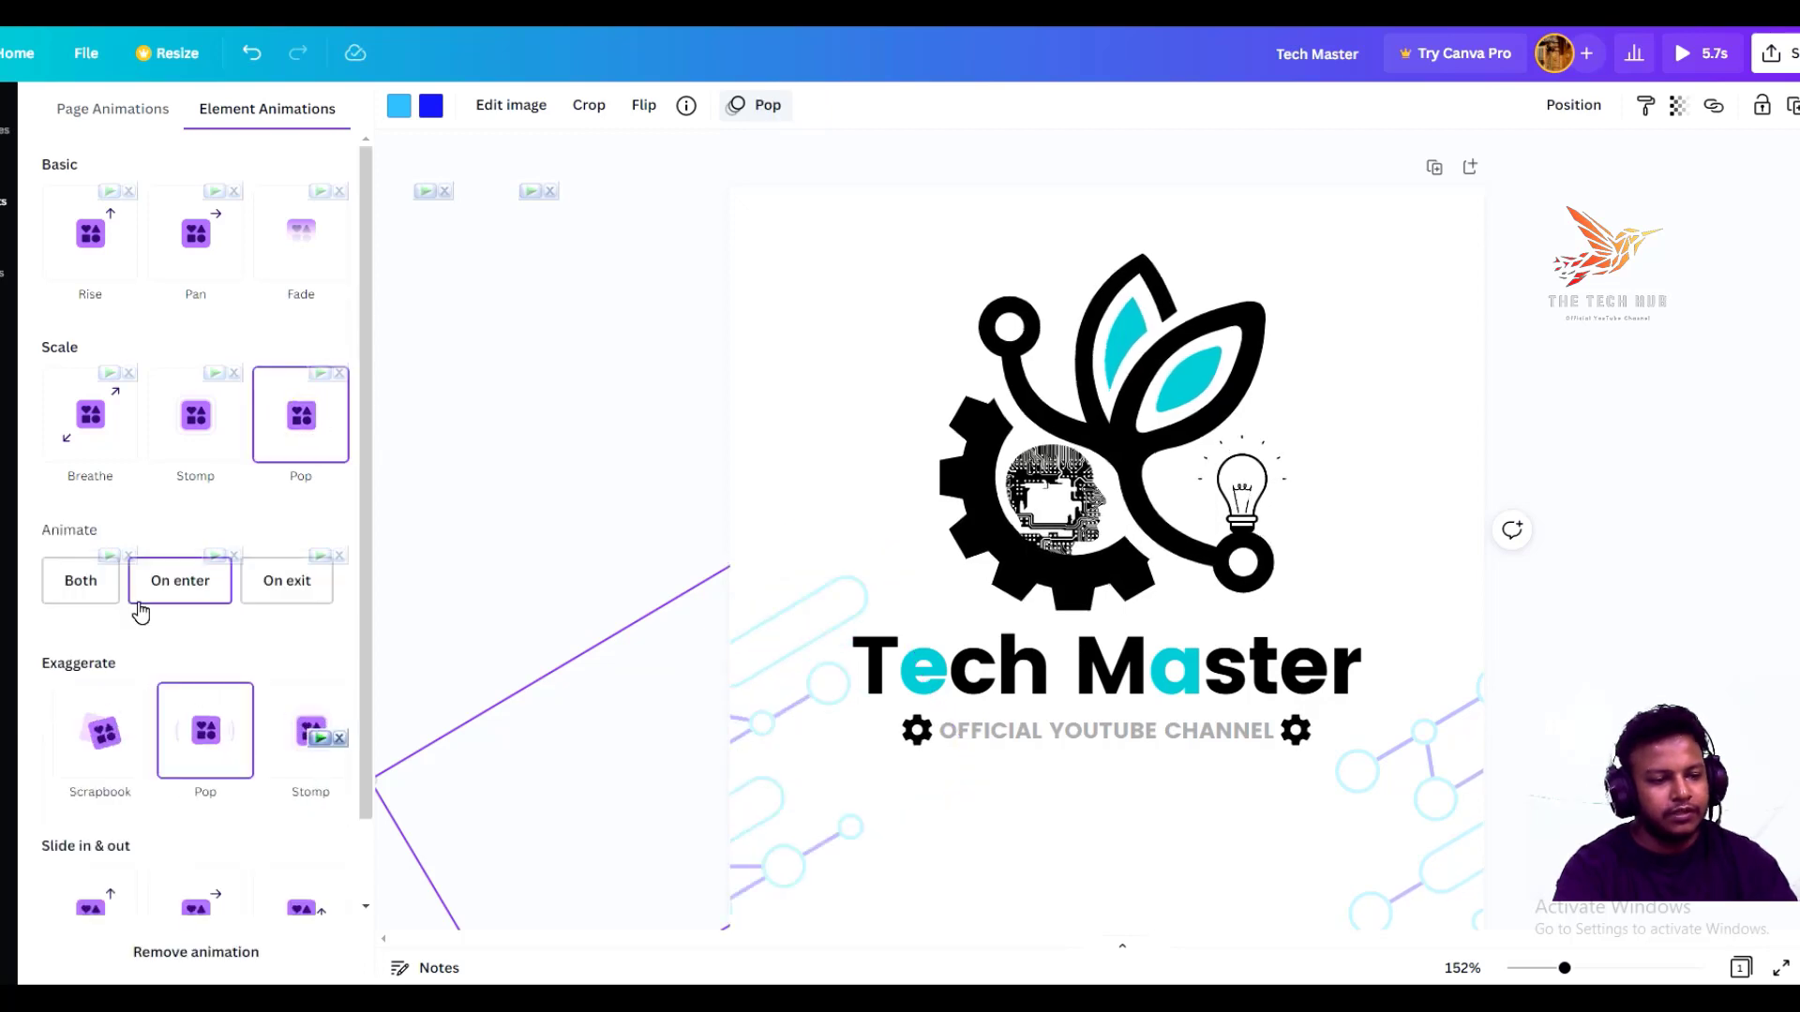
{"action": "left_click", "coordinate": [86, 590]}
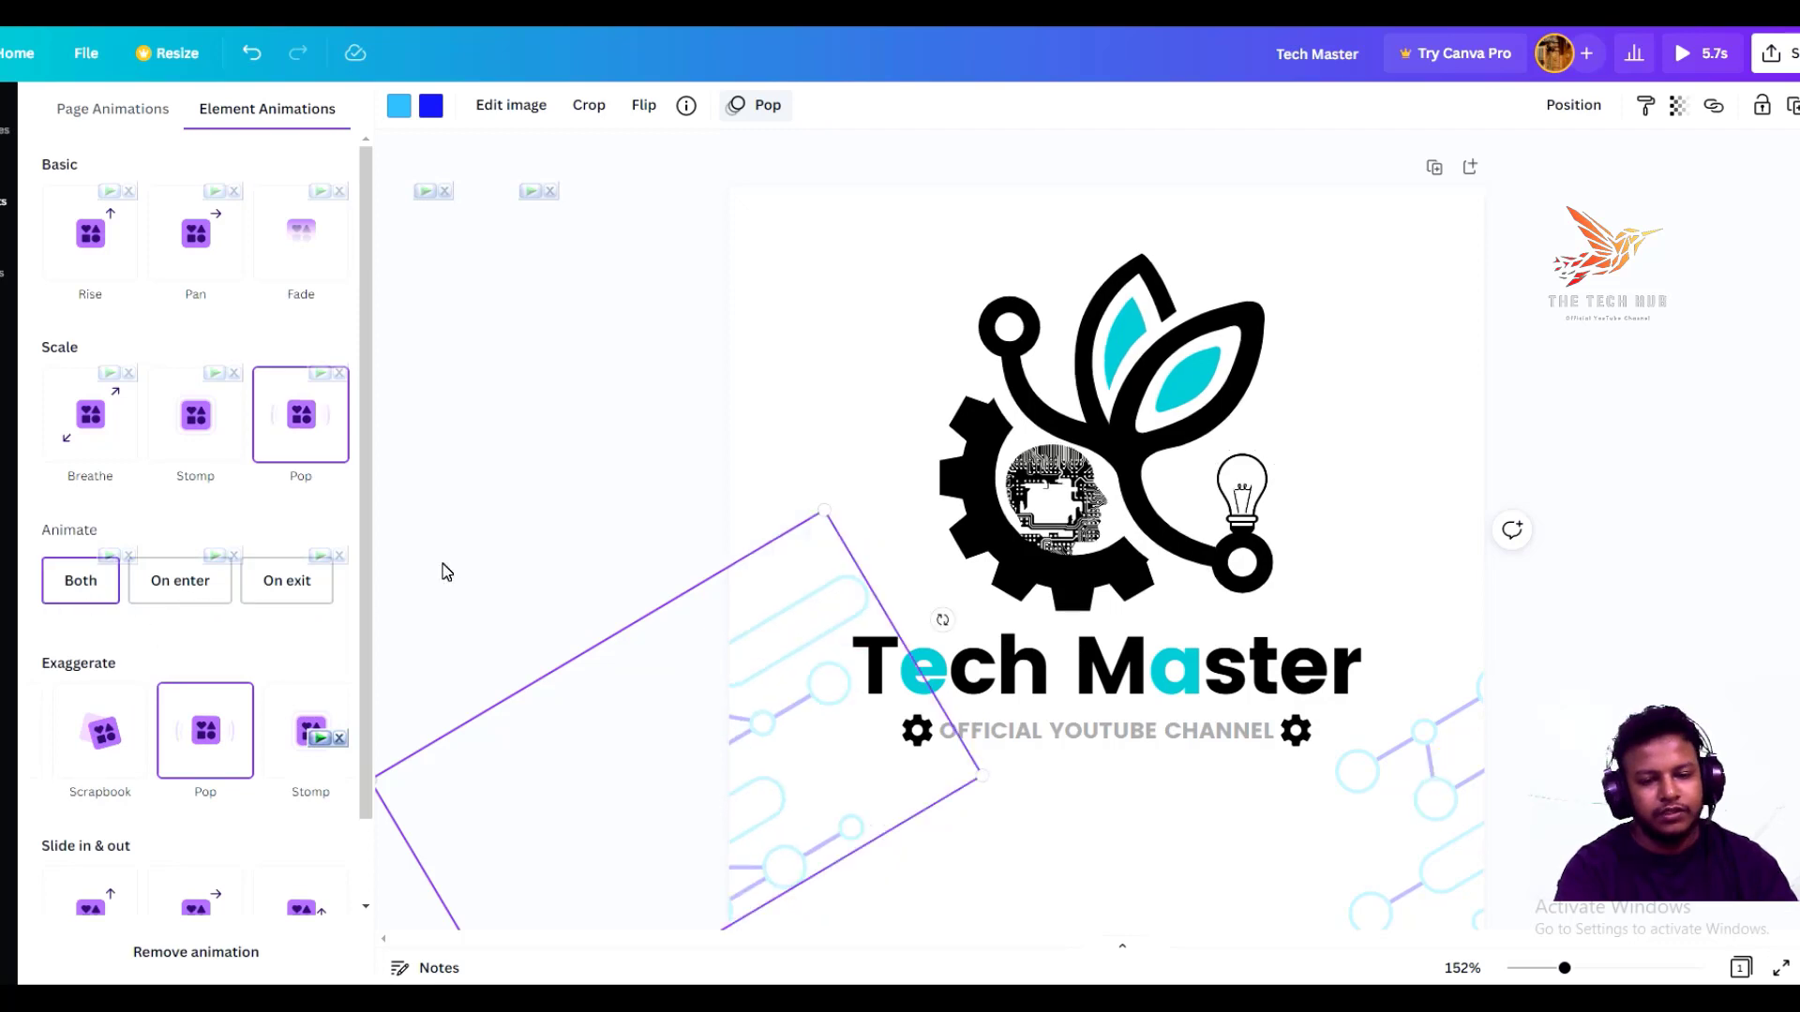
Step: Apply the Fade animation to the circuit graphic at the page's lower-right edge, on both enter and exit
{"action": "left_click", "coordinate": [1457, 793]}
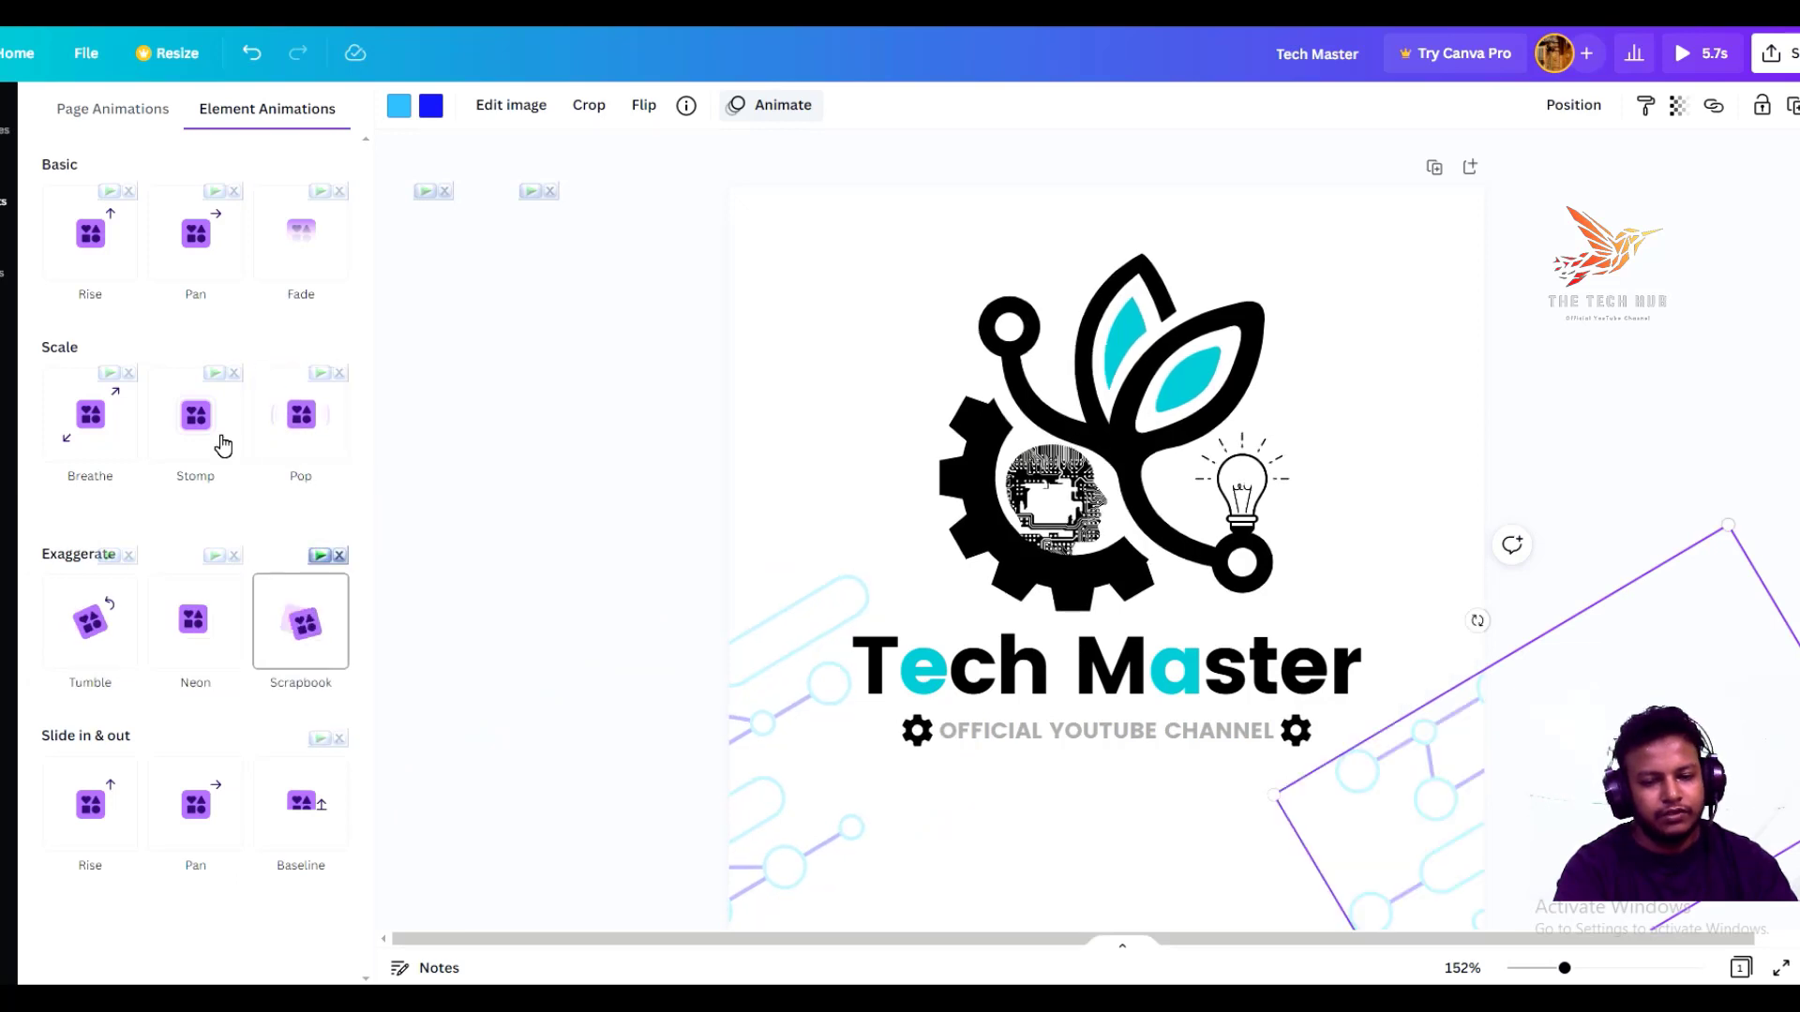
{"action": "left_click", "coordinate": [281, 242]}
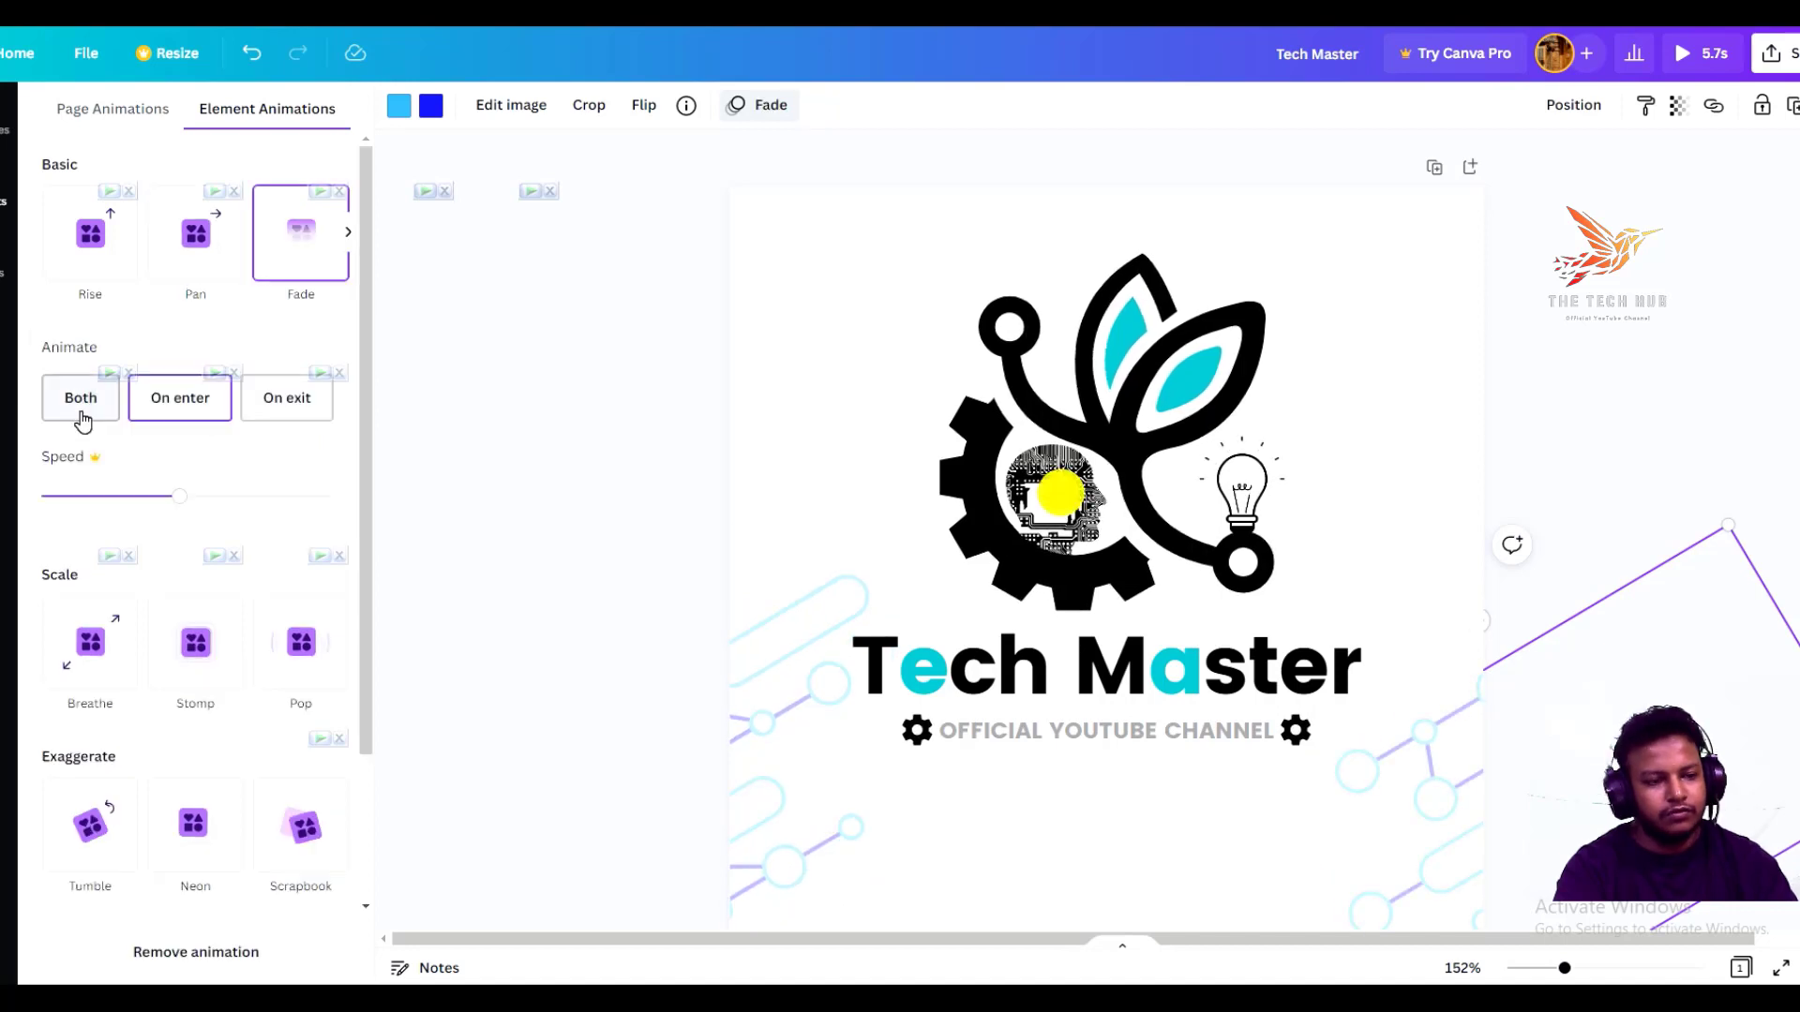
{"action": "left_click", "coordinate": [82, 416]}
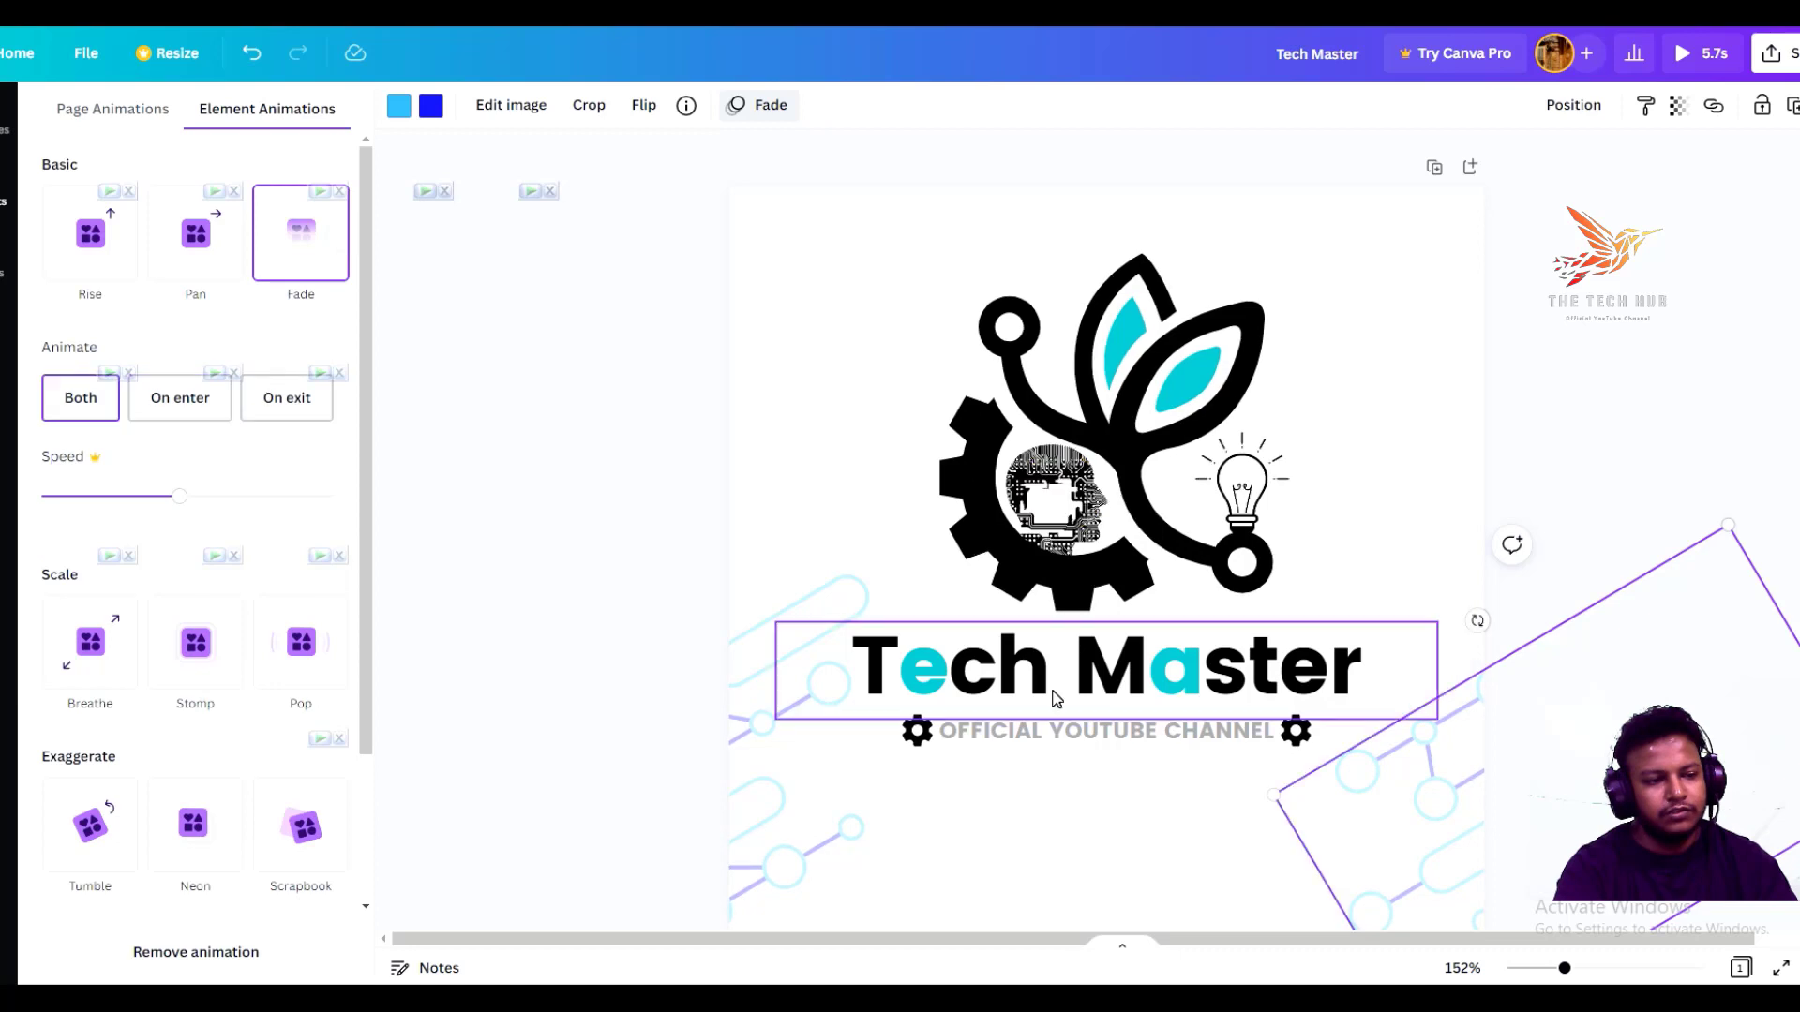
Step: Apply the Fade photo animation to the circuit-patterned head image inside the gear
{"action": "left_click", "coordinate": [1051, 497]}
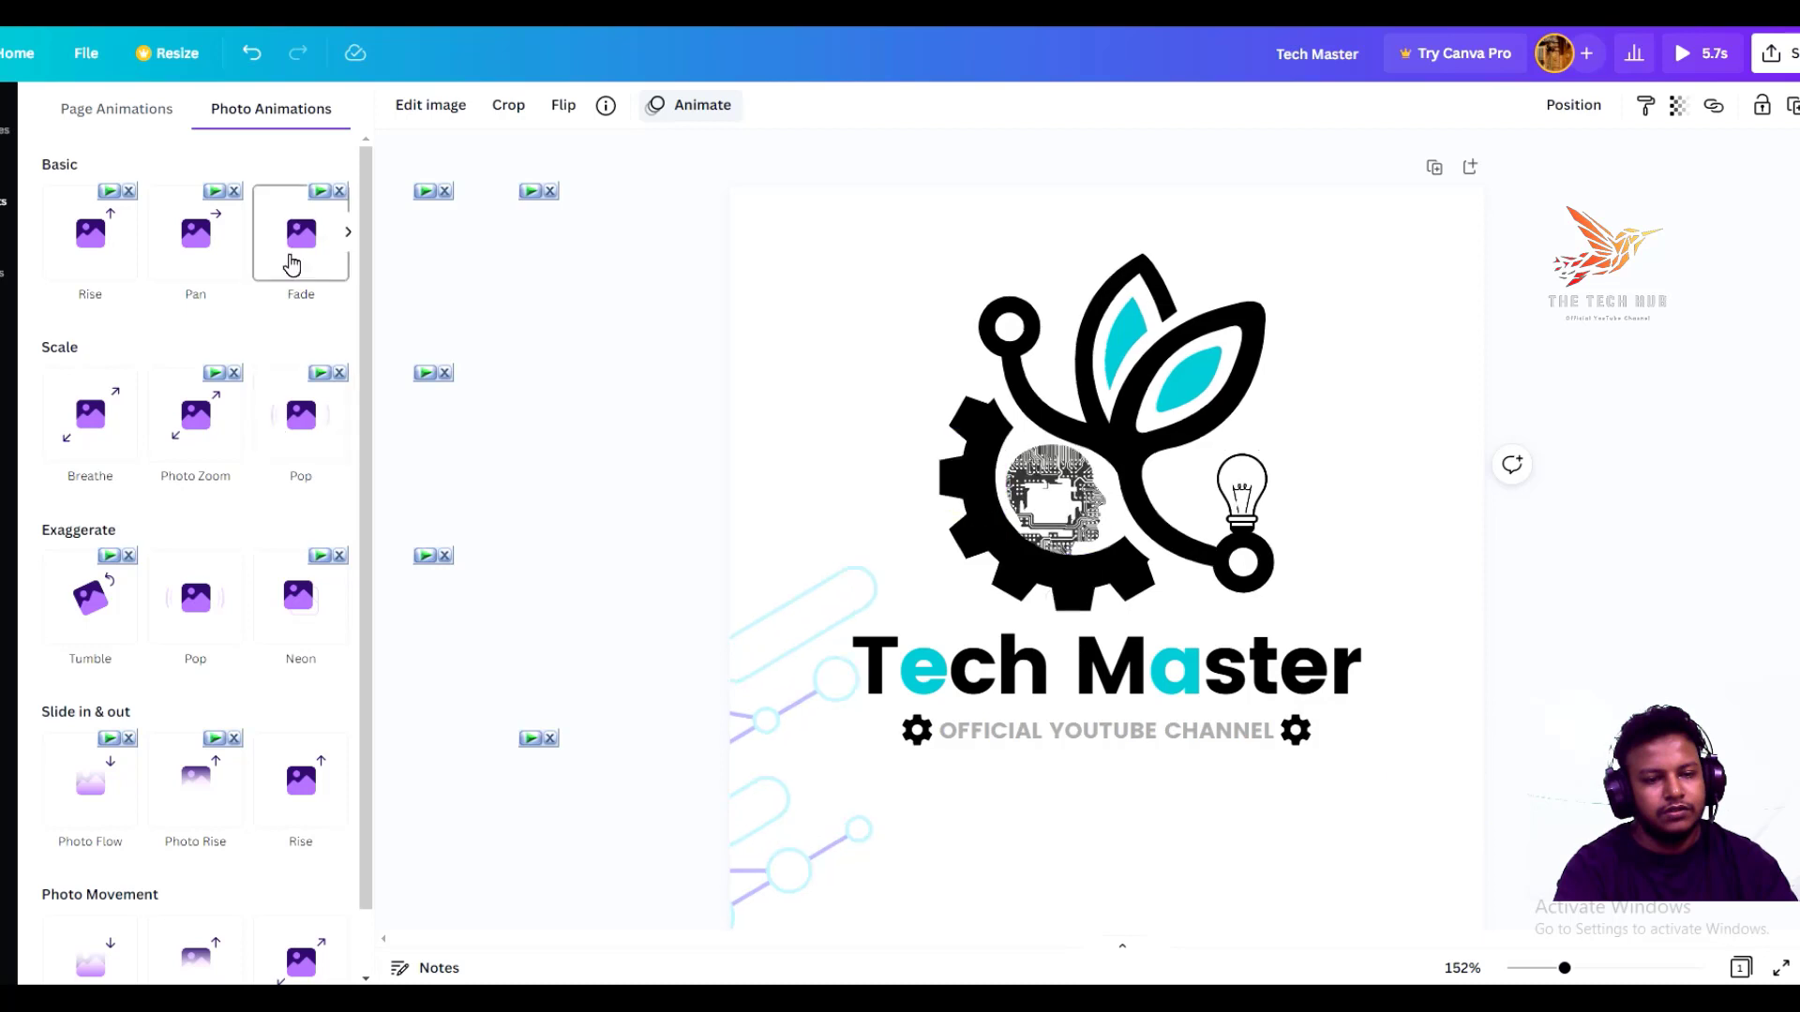
{"action": "left_click", "coordinate": [291, 265]}
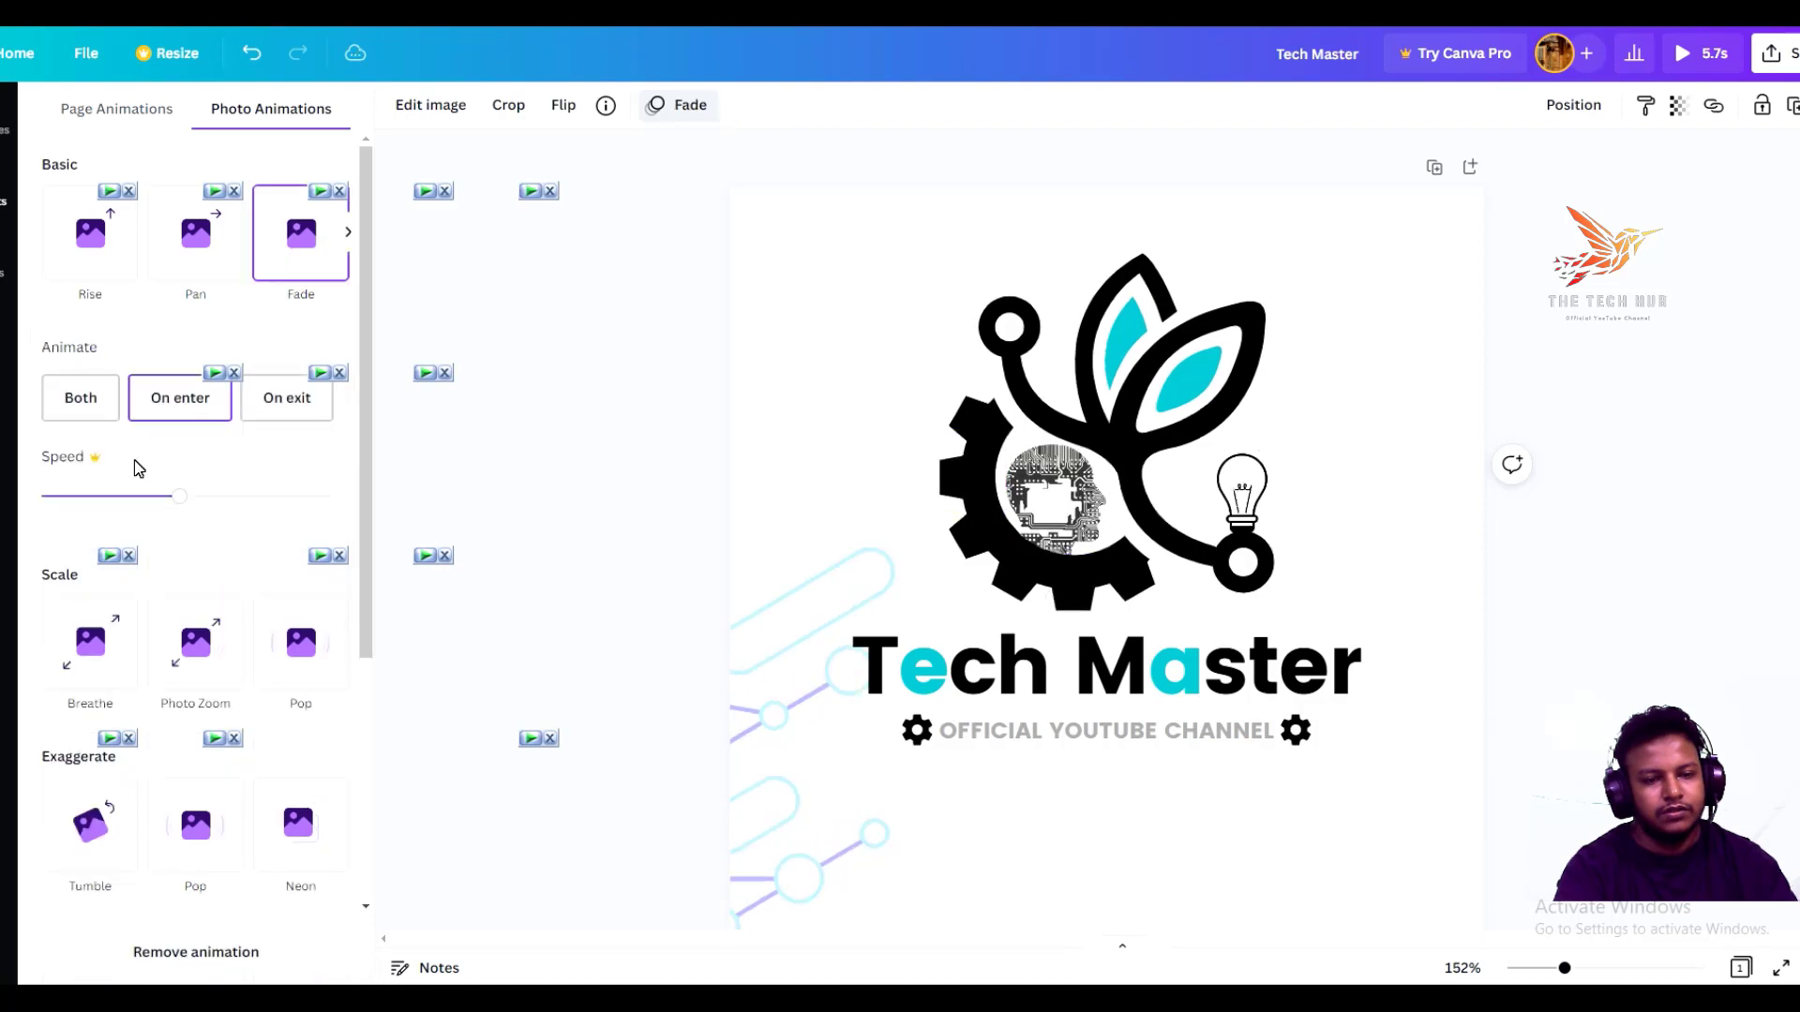
Step: Apply the Pop animation to the main gear-and-leaves logo graphic, on both enter and exit
{"action": "left_click", "coordinate": [961, 480]}
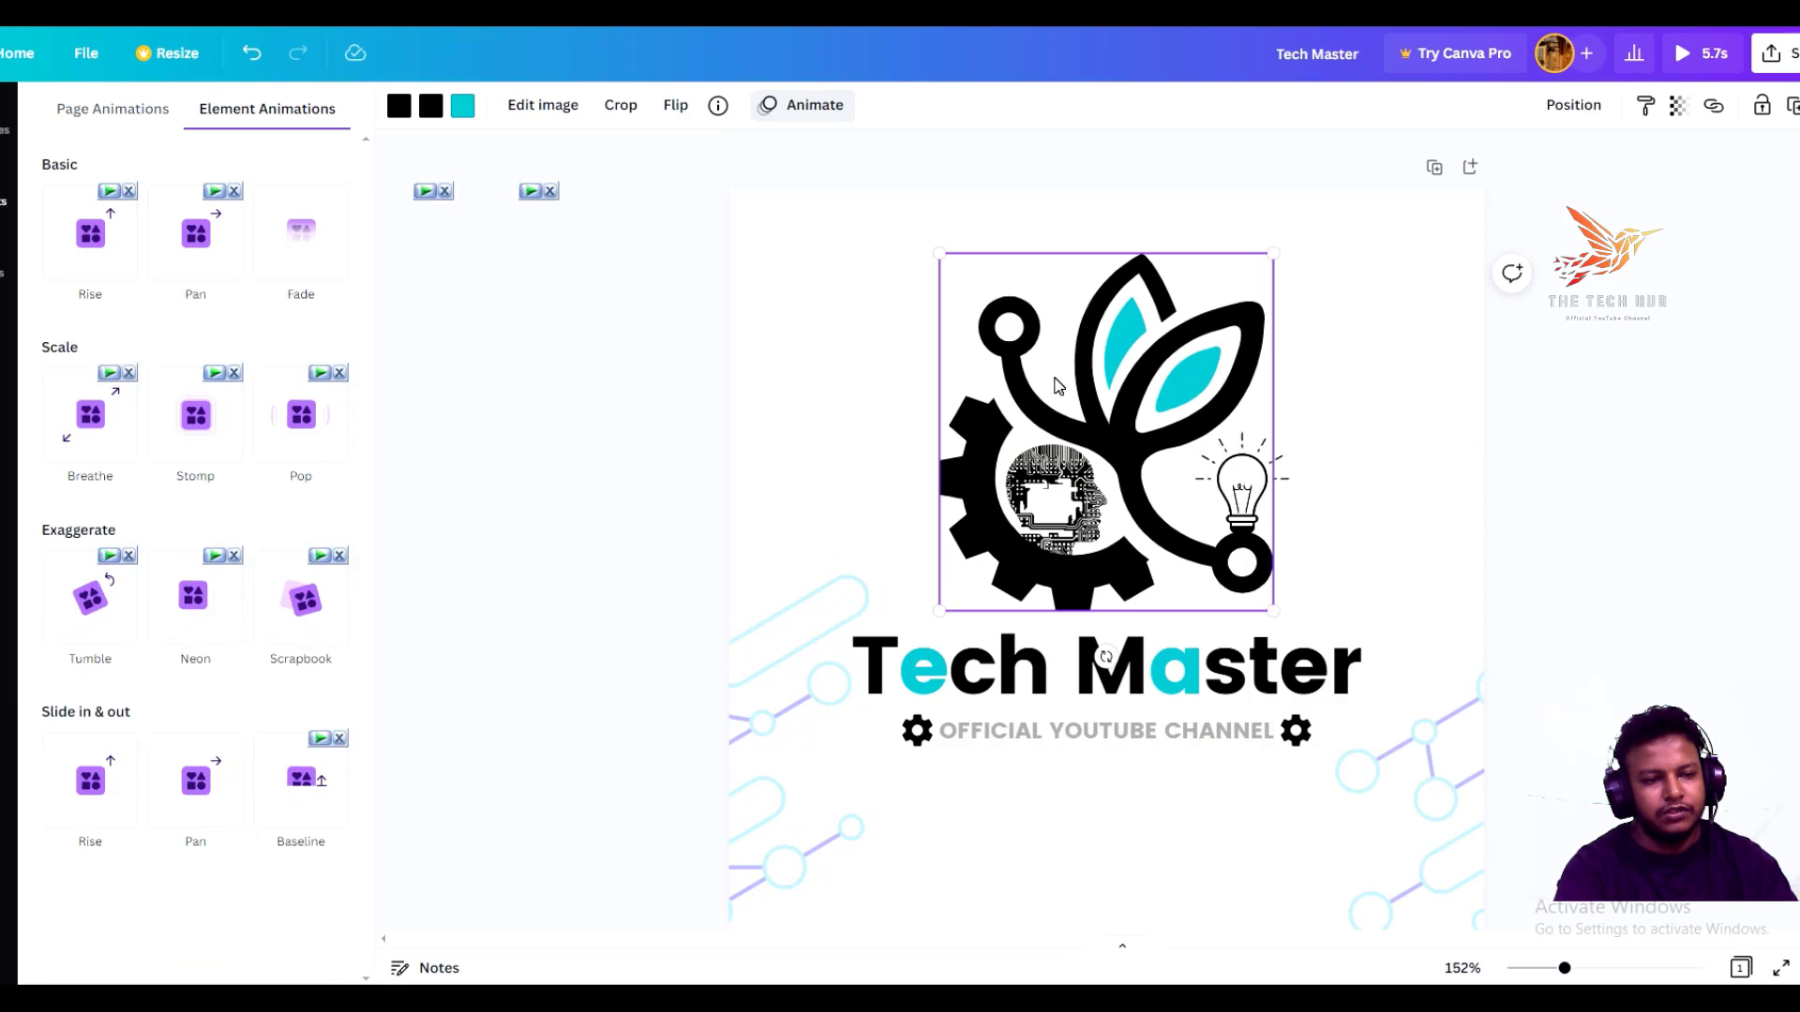
{"action": "right_click", "coordinate": [1126, 369]}
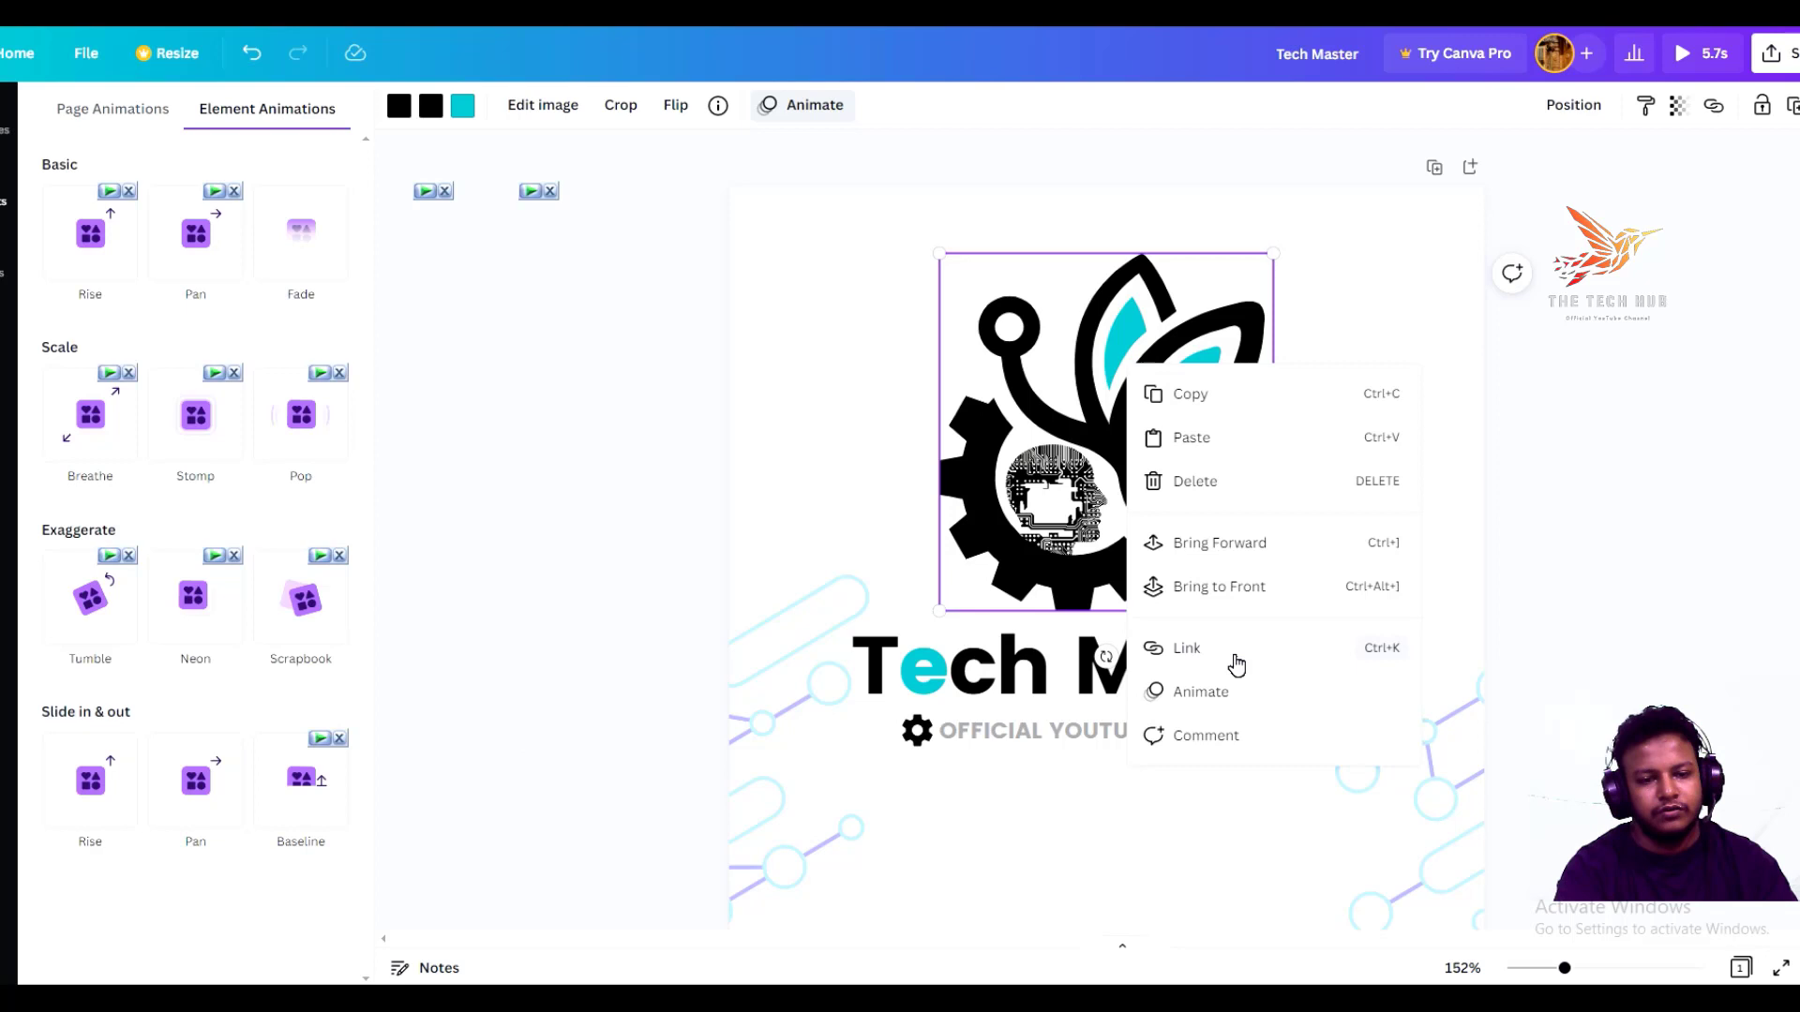
{"action": "left_click", "coordinate": [1024, 395]}
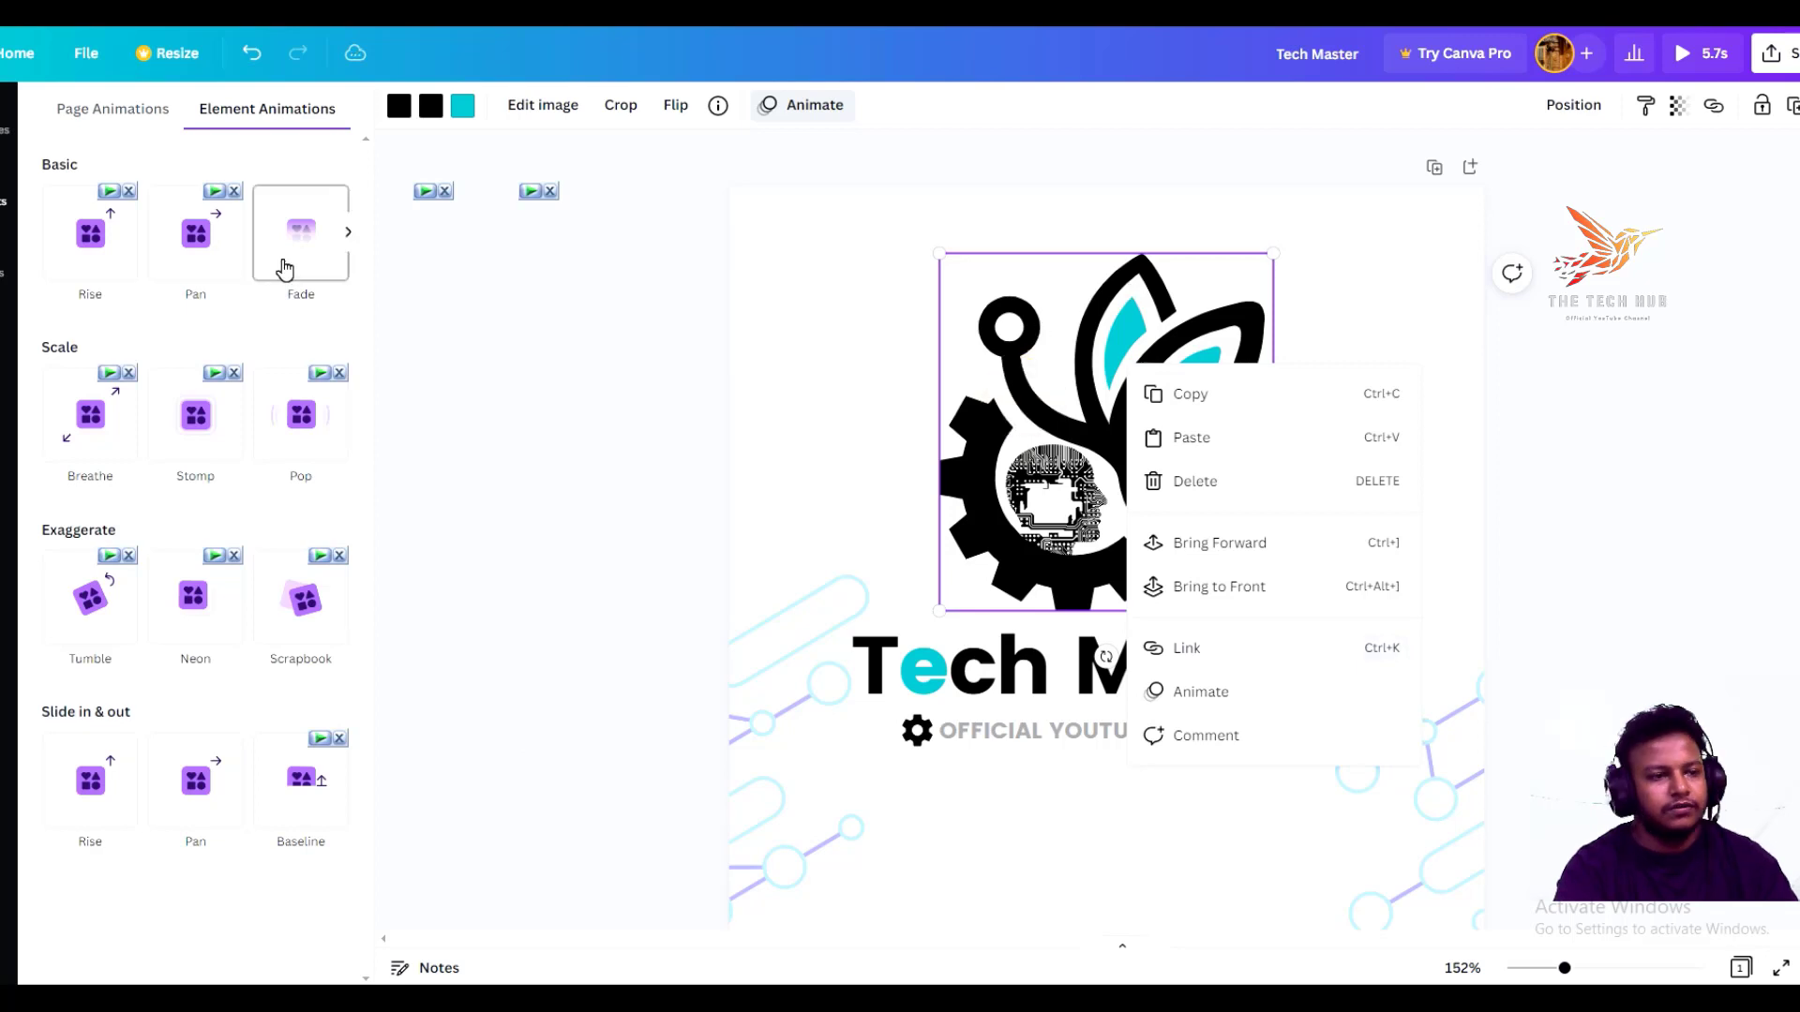
{"action": "left_click", "coordinate": [1026, 403]}
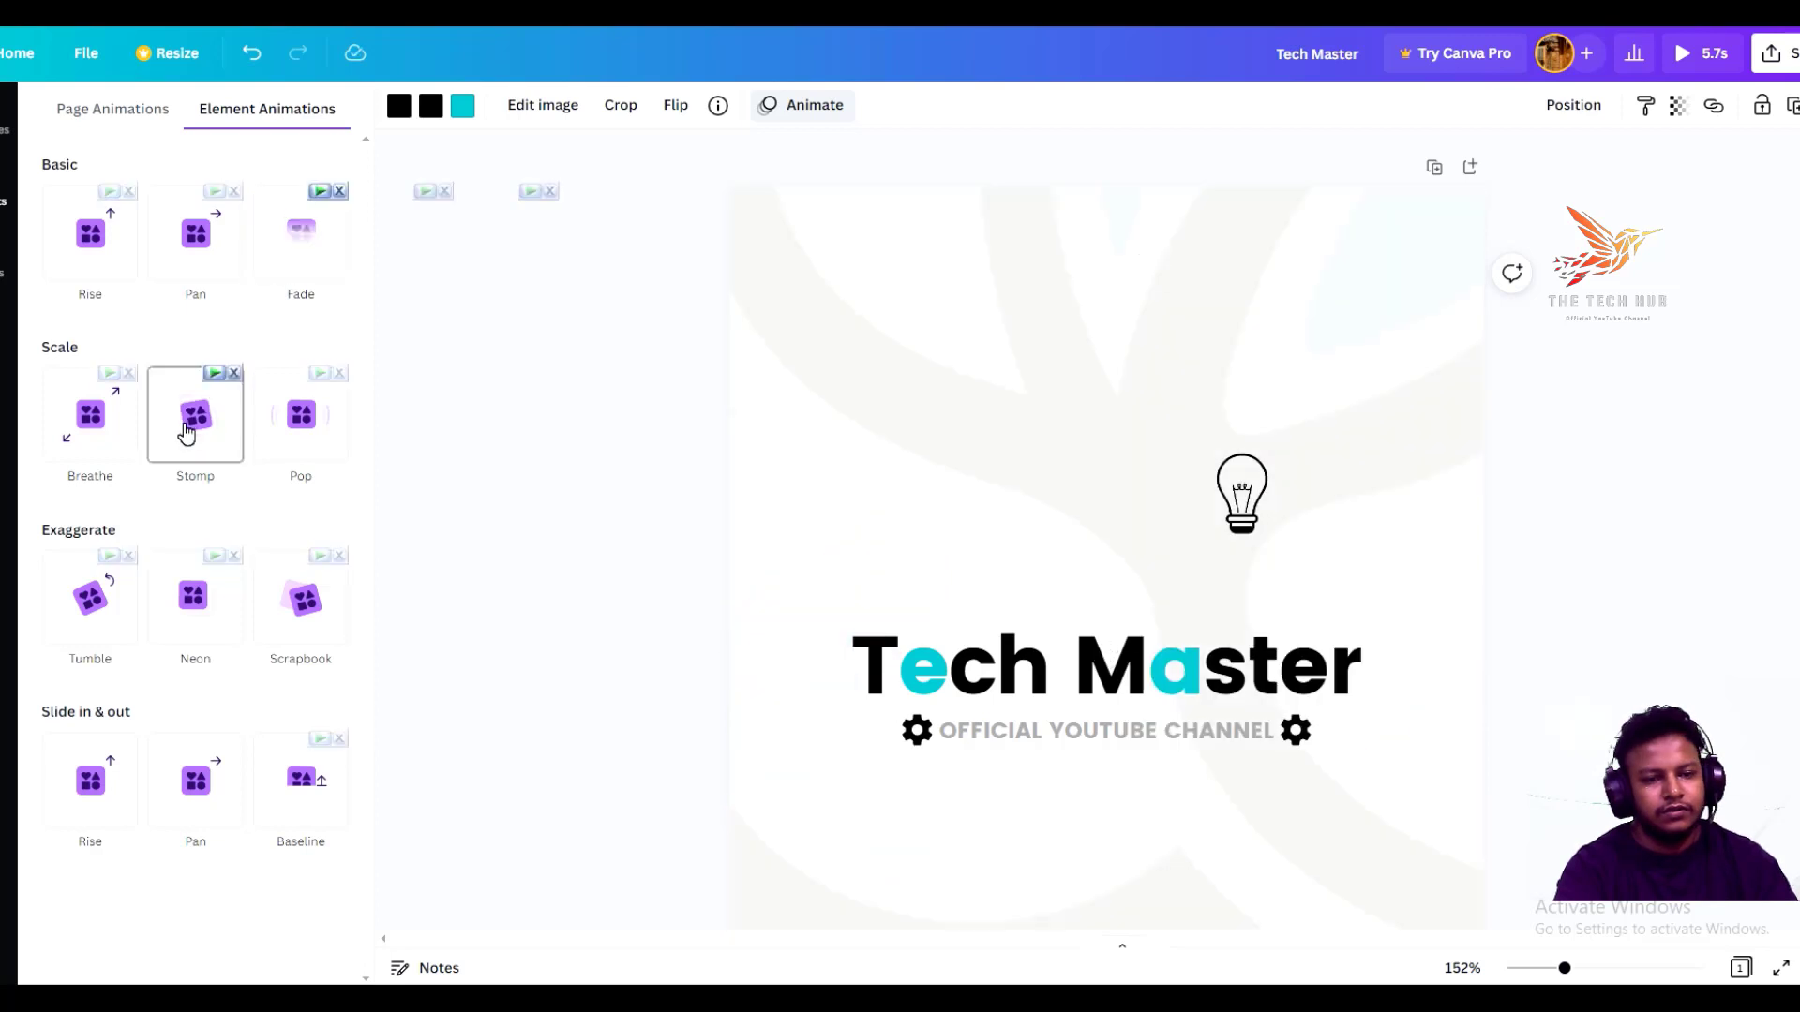
{"action": "left_click", "coordinate": [293, 456]}
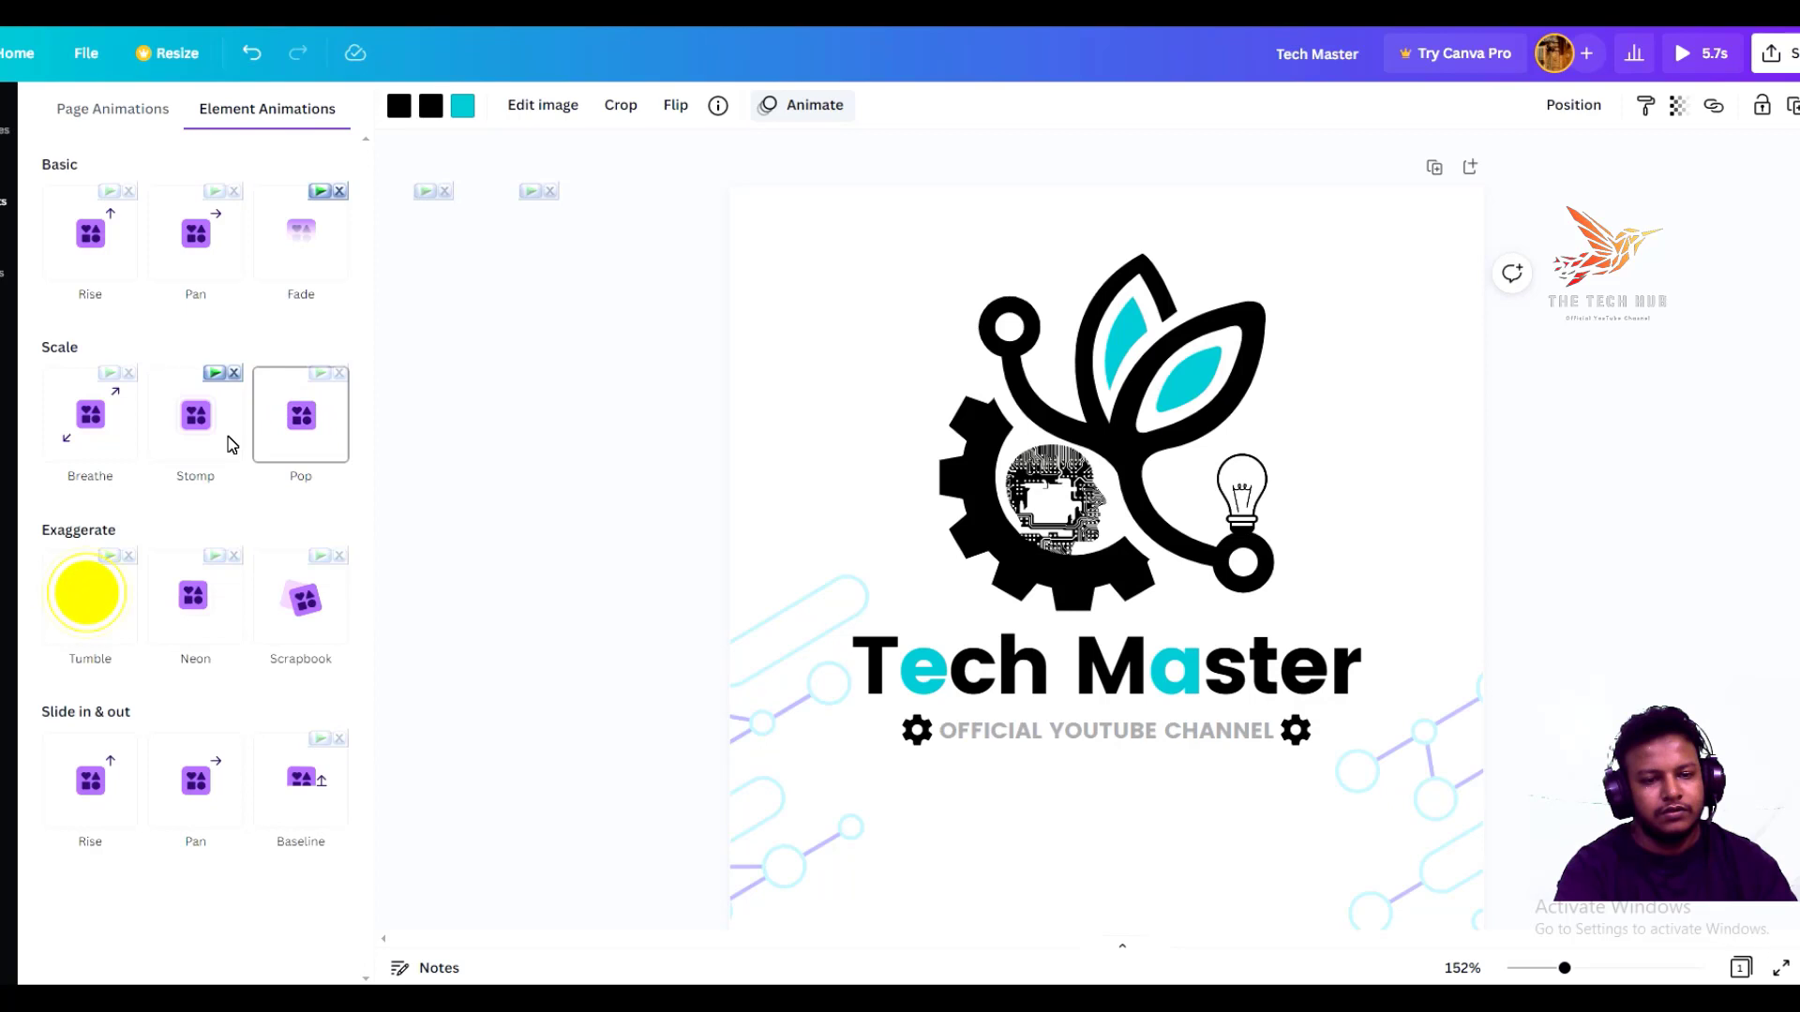
{"action": "left_click", "coordinate": [308, 444]}
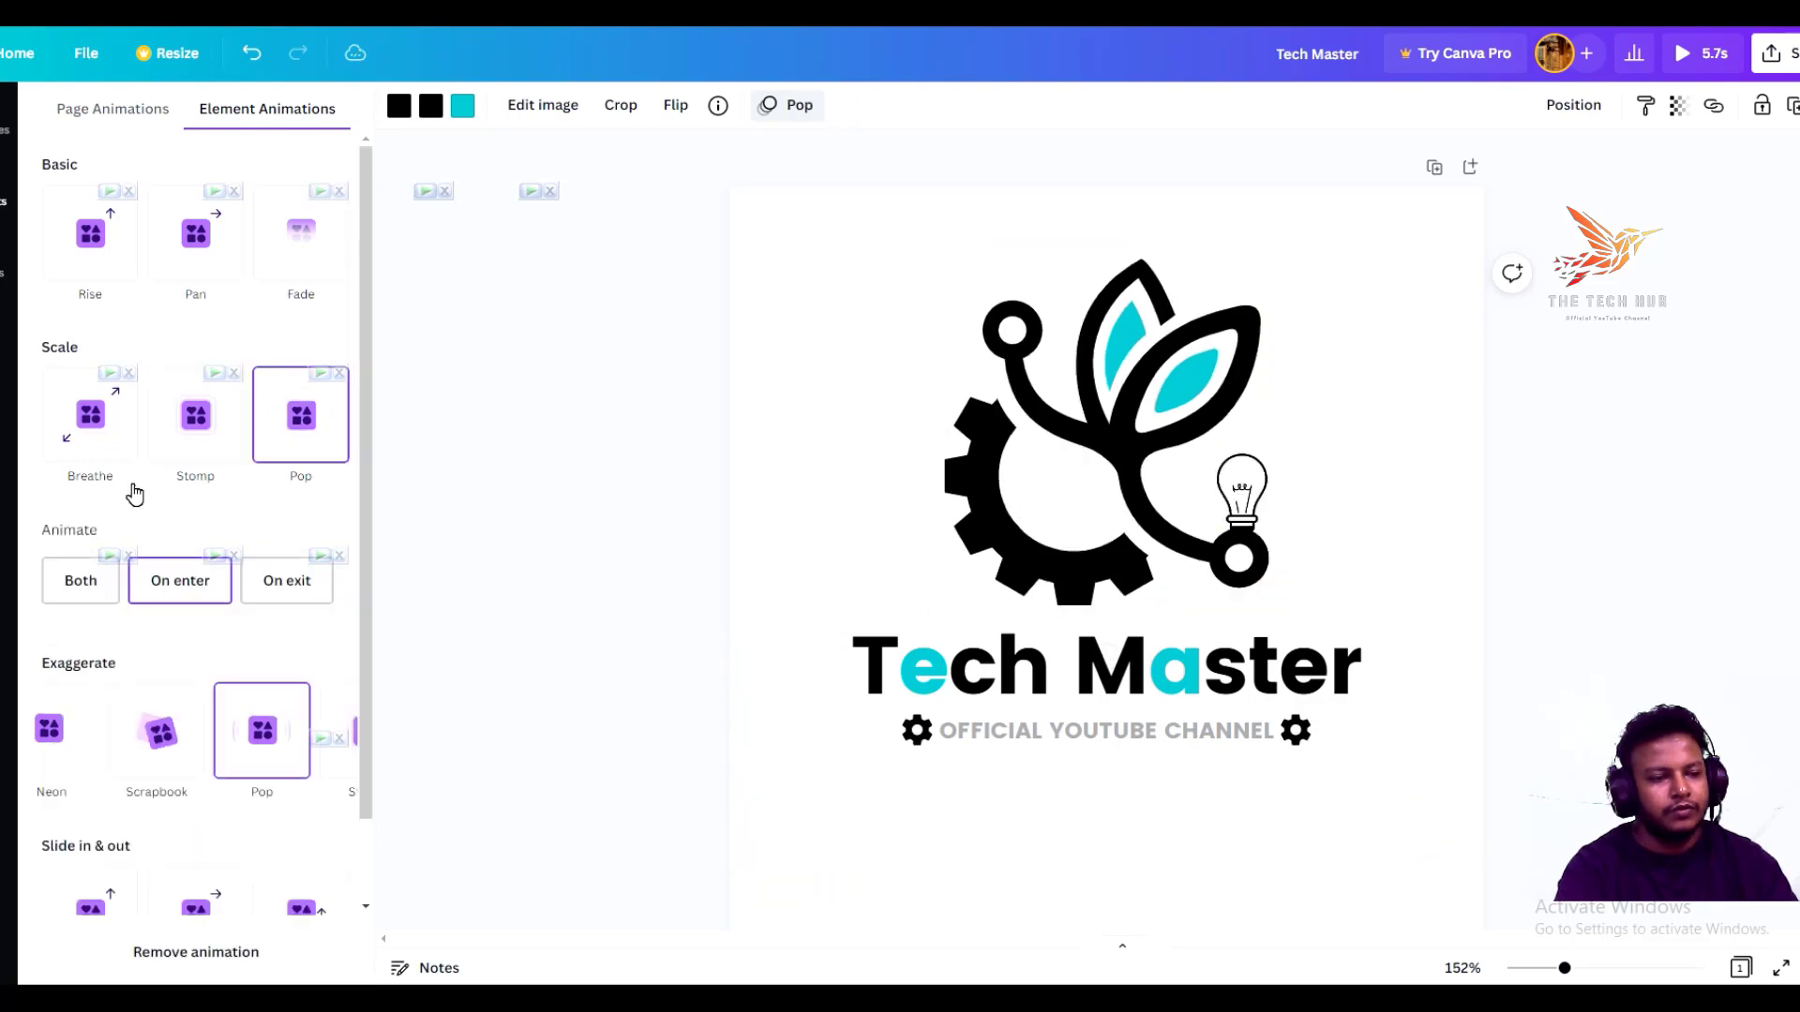
{"action": "left_click", "coordinate": [67, 586]}
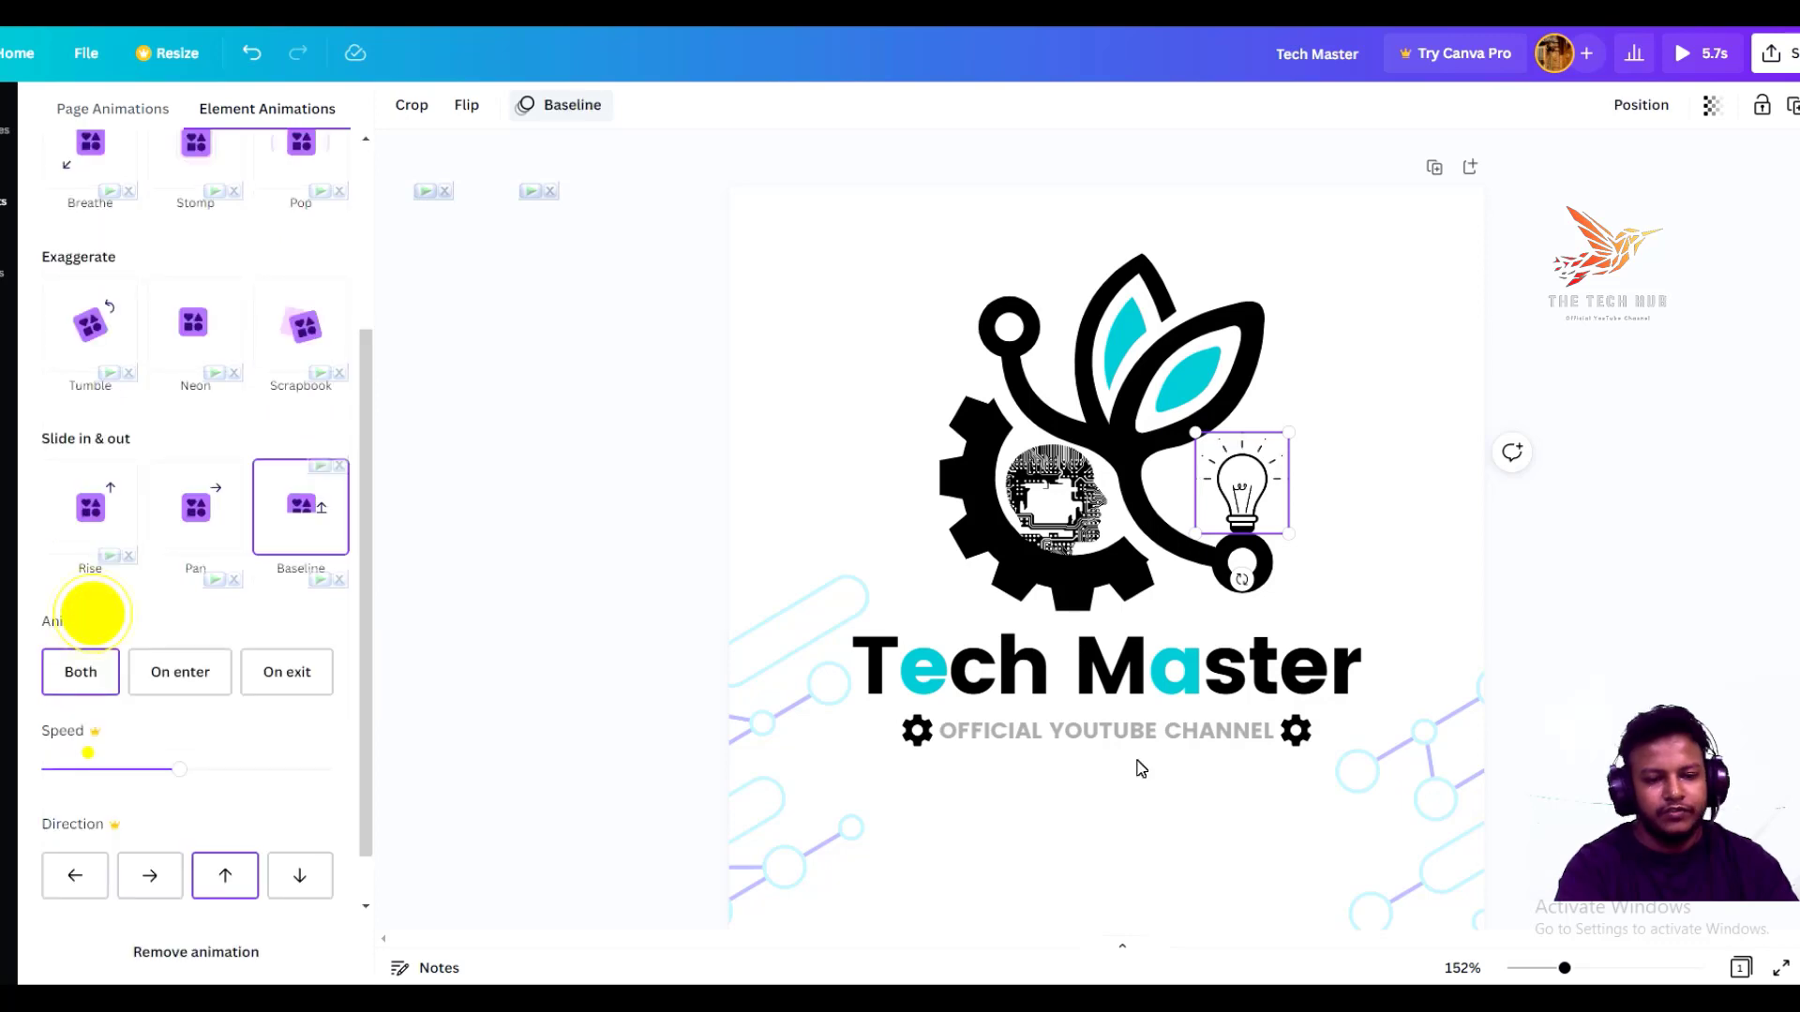
Step: Apply the Block text animation to the OFFICIAL YOUTUBE CHANNEL subtitle
{"action": "left_click", "coordinate": [1012, 743]}
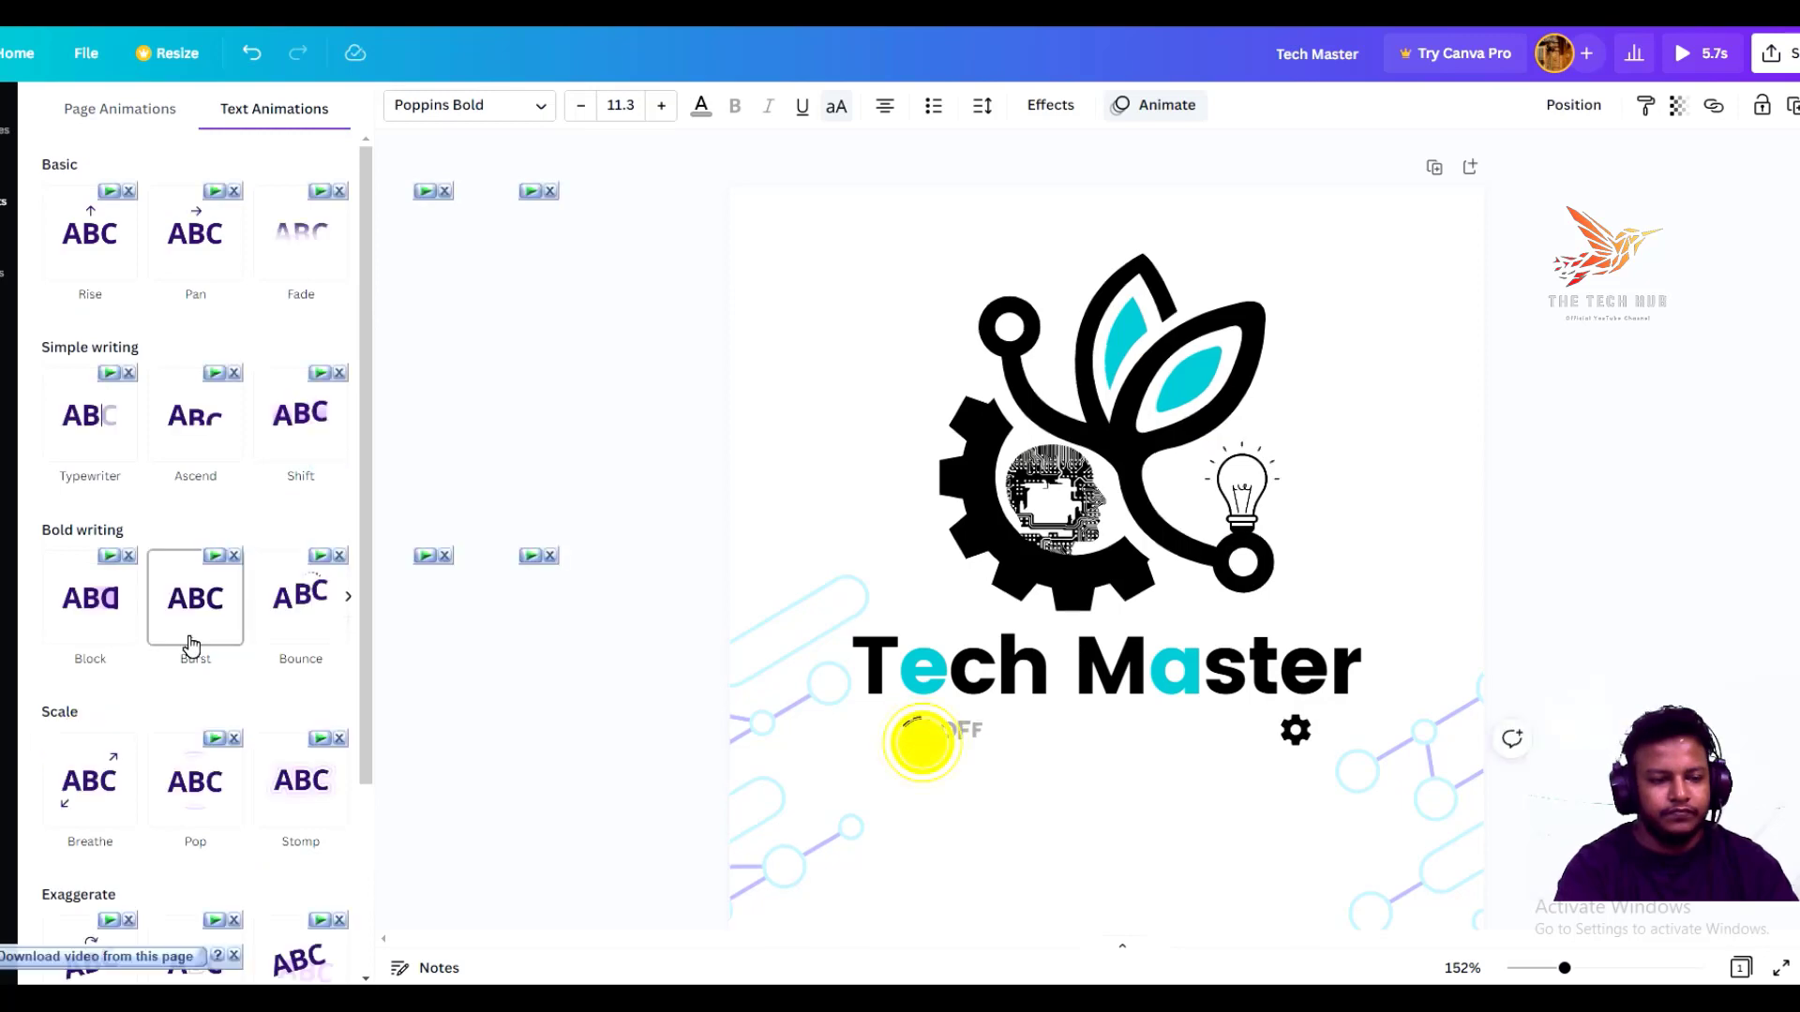
{"action": "left_click", "coordinate": [94, 625]}
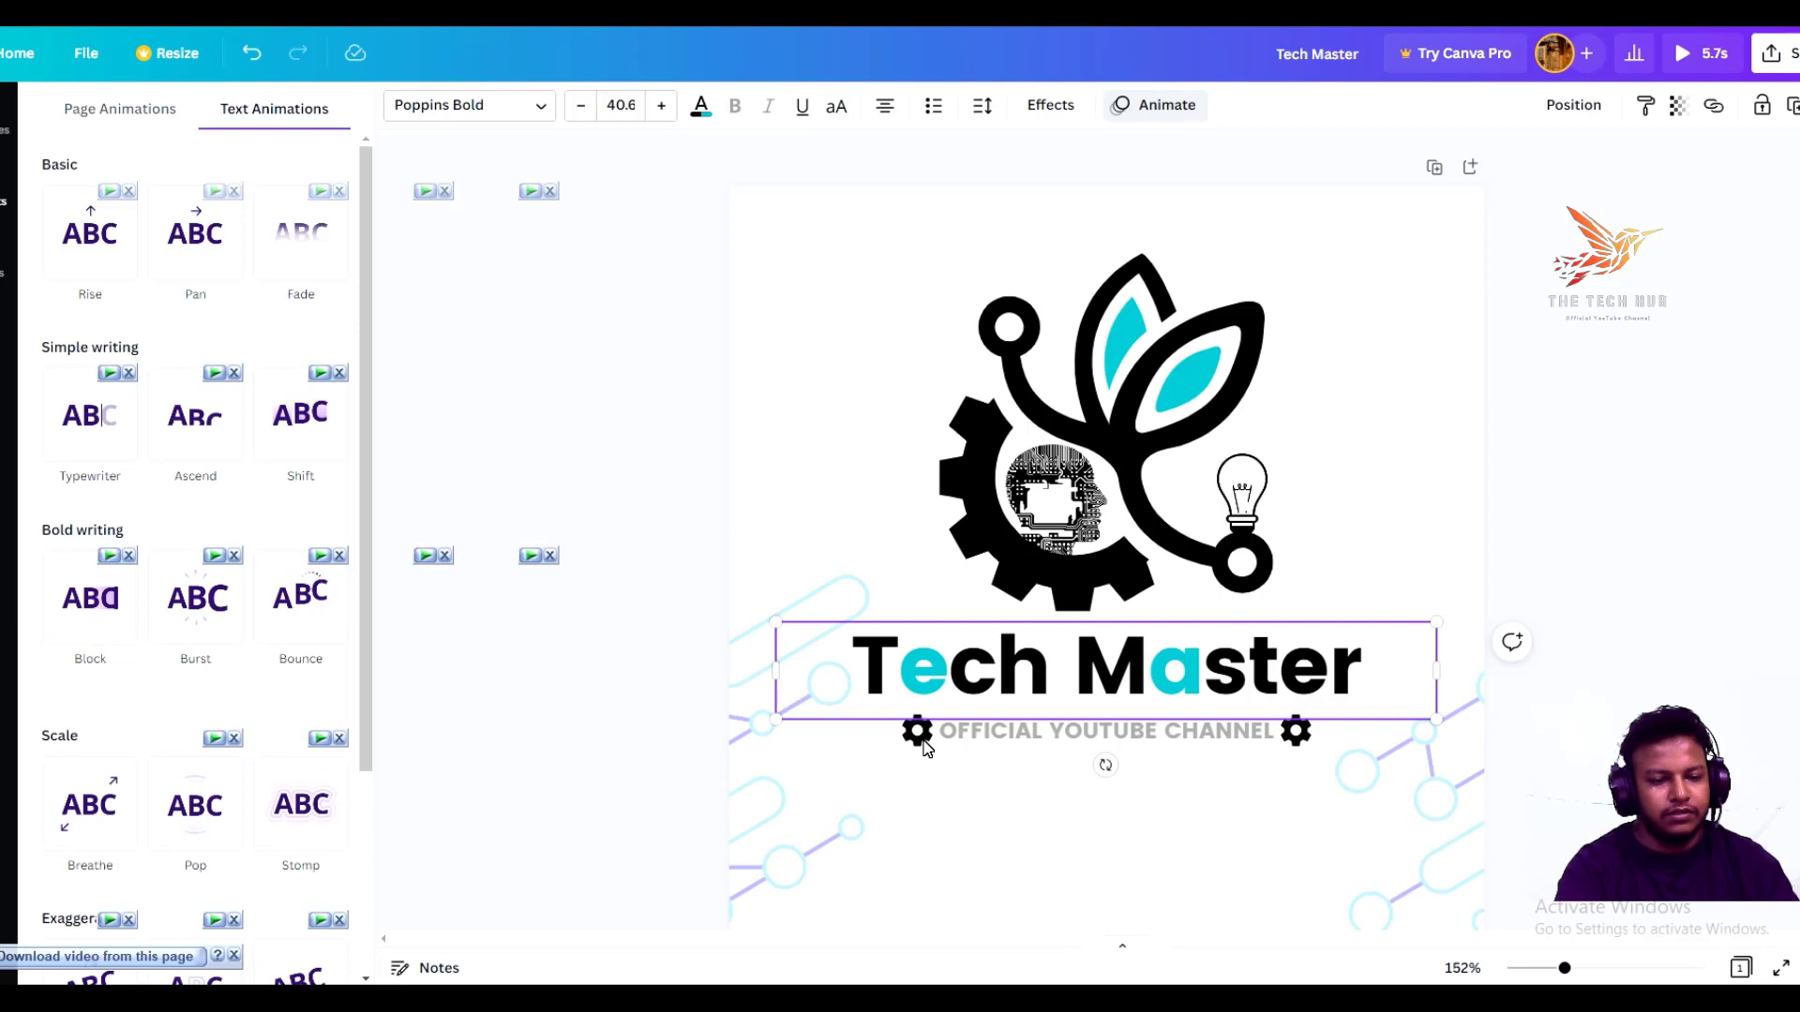
Step: Apply the Tumble animation to the small gear icon before the subtitle, on both enter and exit
{"action": "left_click", "coordinate": [920, 739]}
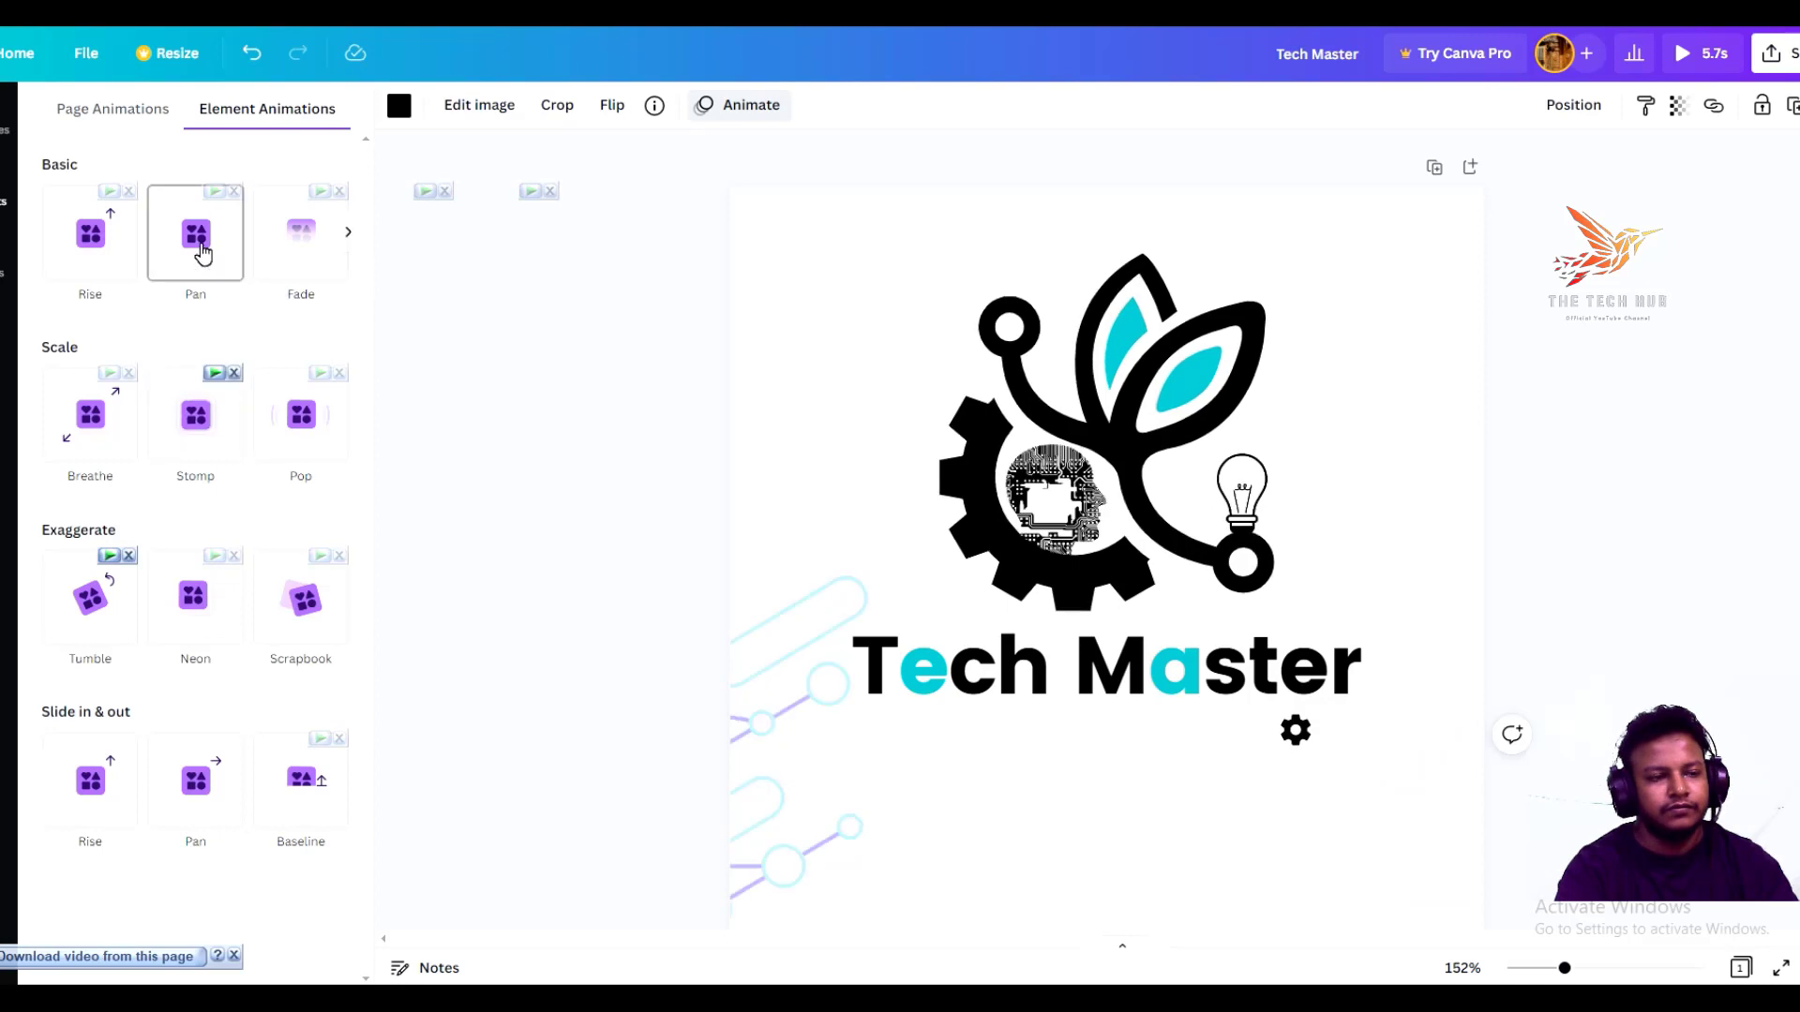
{"action": "left_click", "coordinate": [122, 648]}
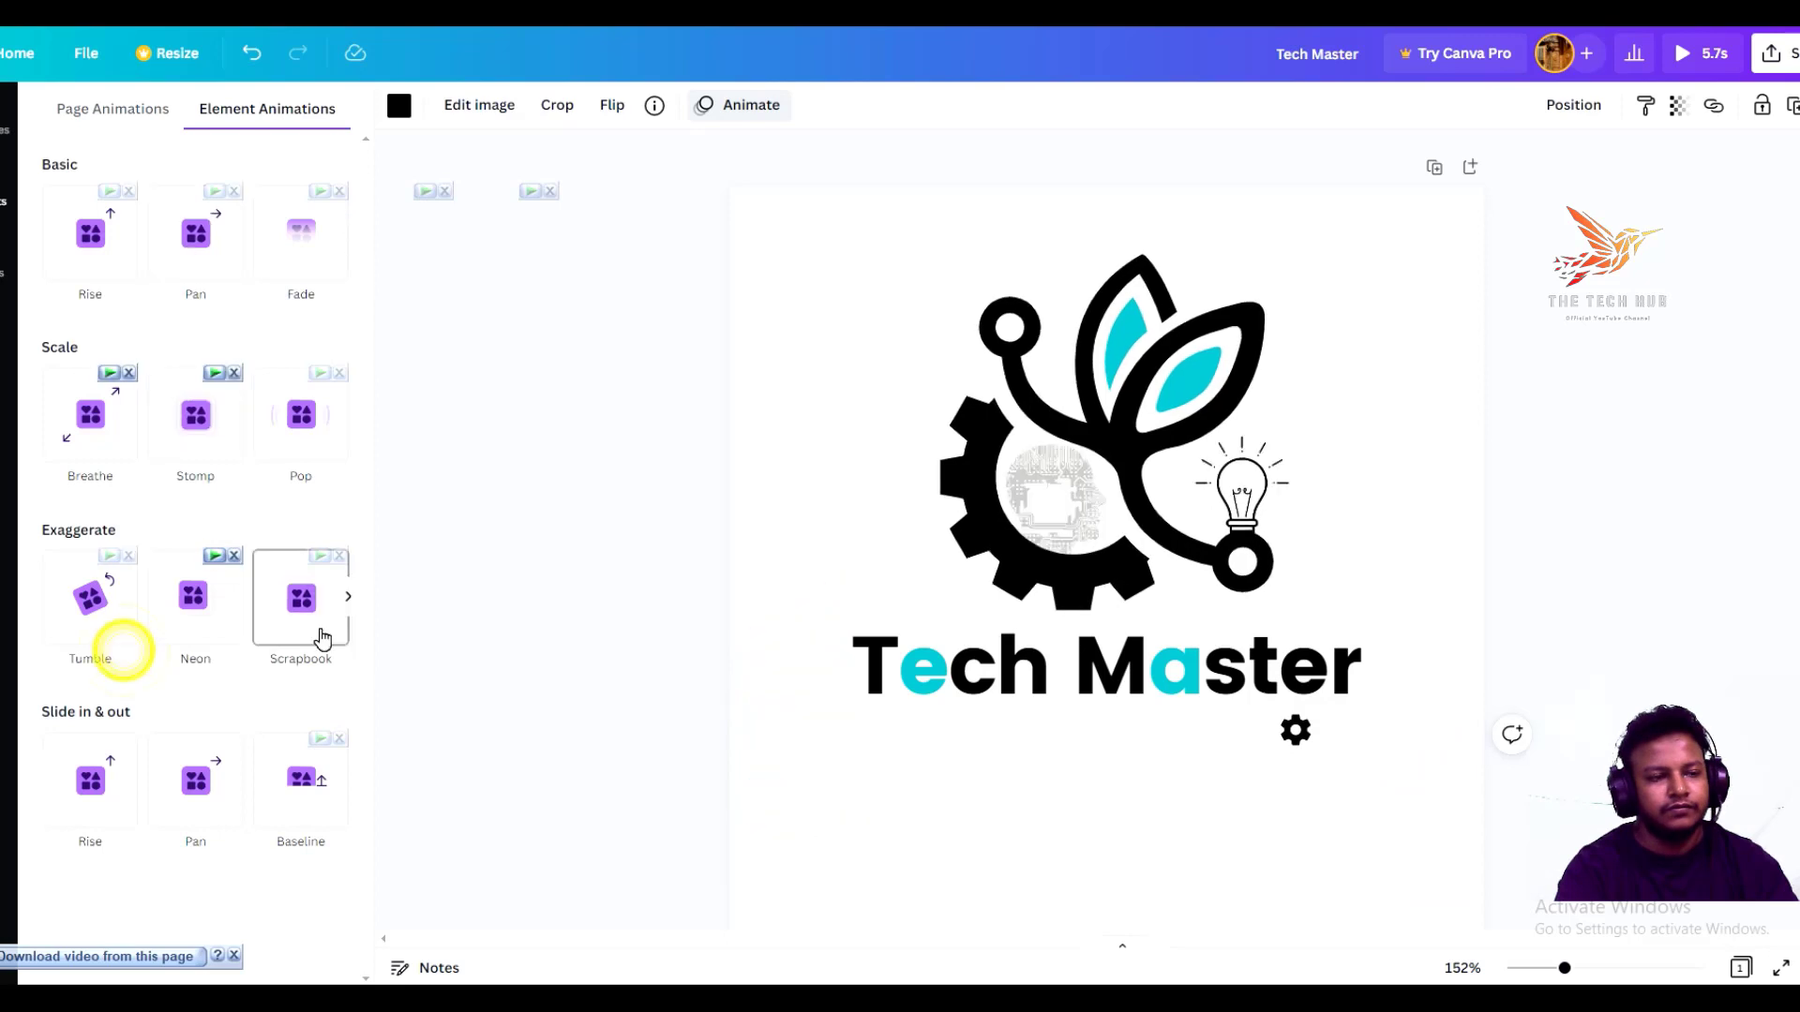
{"action": "left_click", "coordinate": [87, 776]}
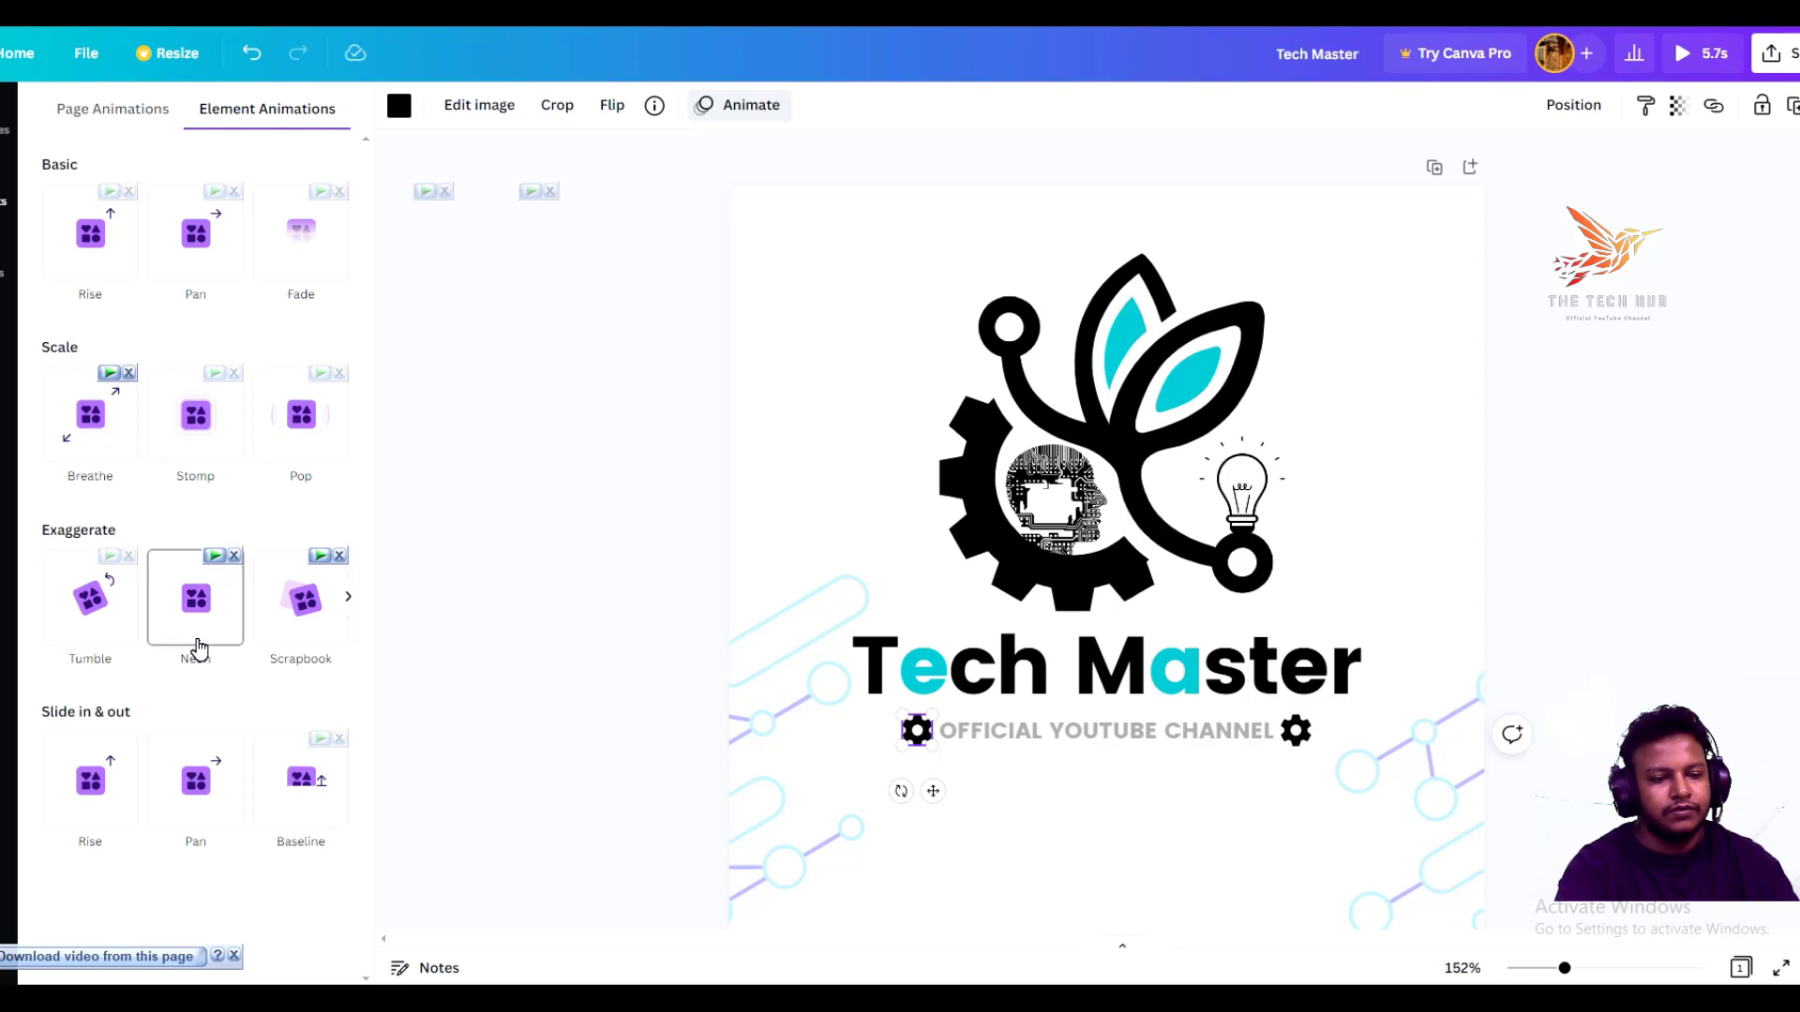
{"action": "left_click", "coordinate": [125, 658]}
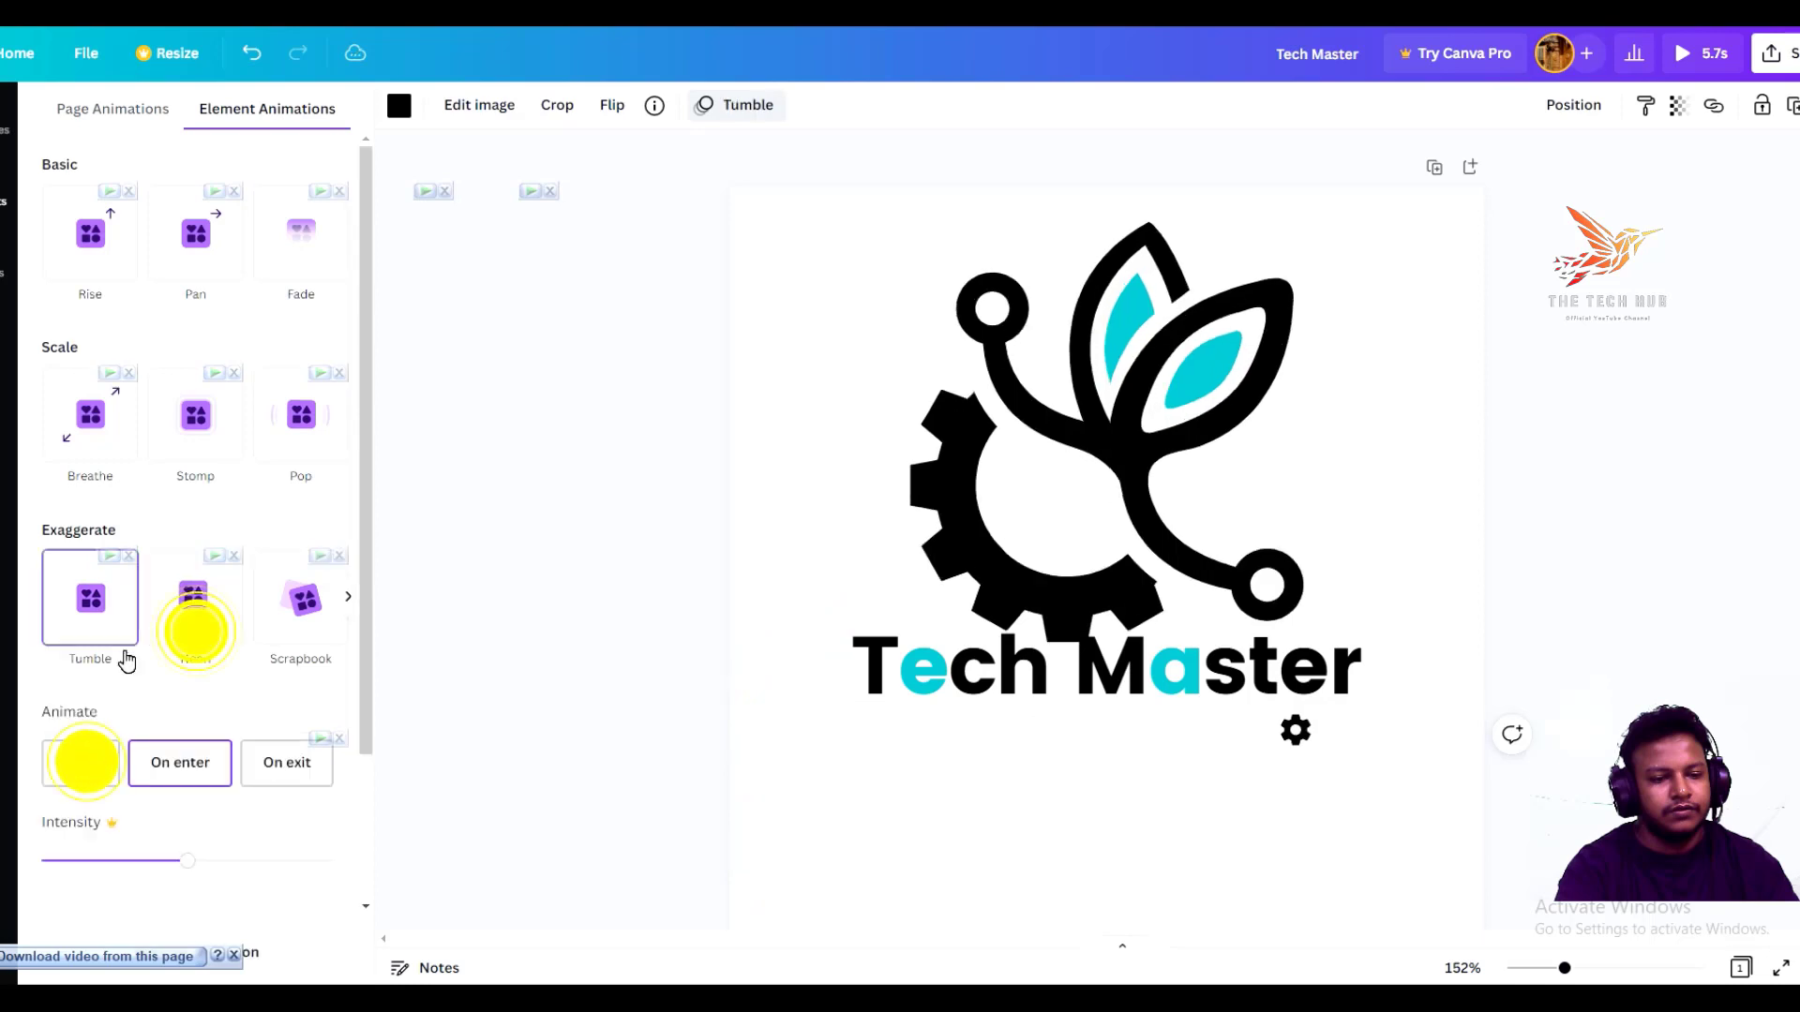
{"action": "left_click", "coordinate": [125, 657]}
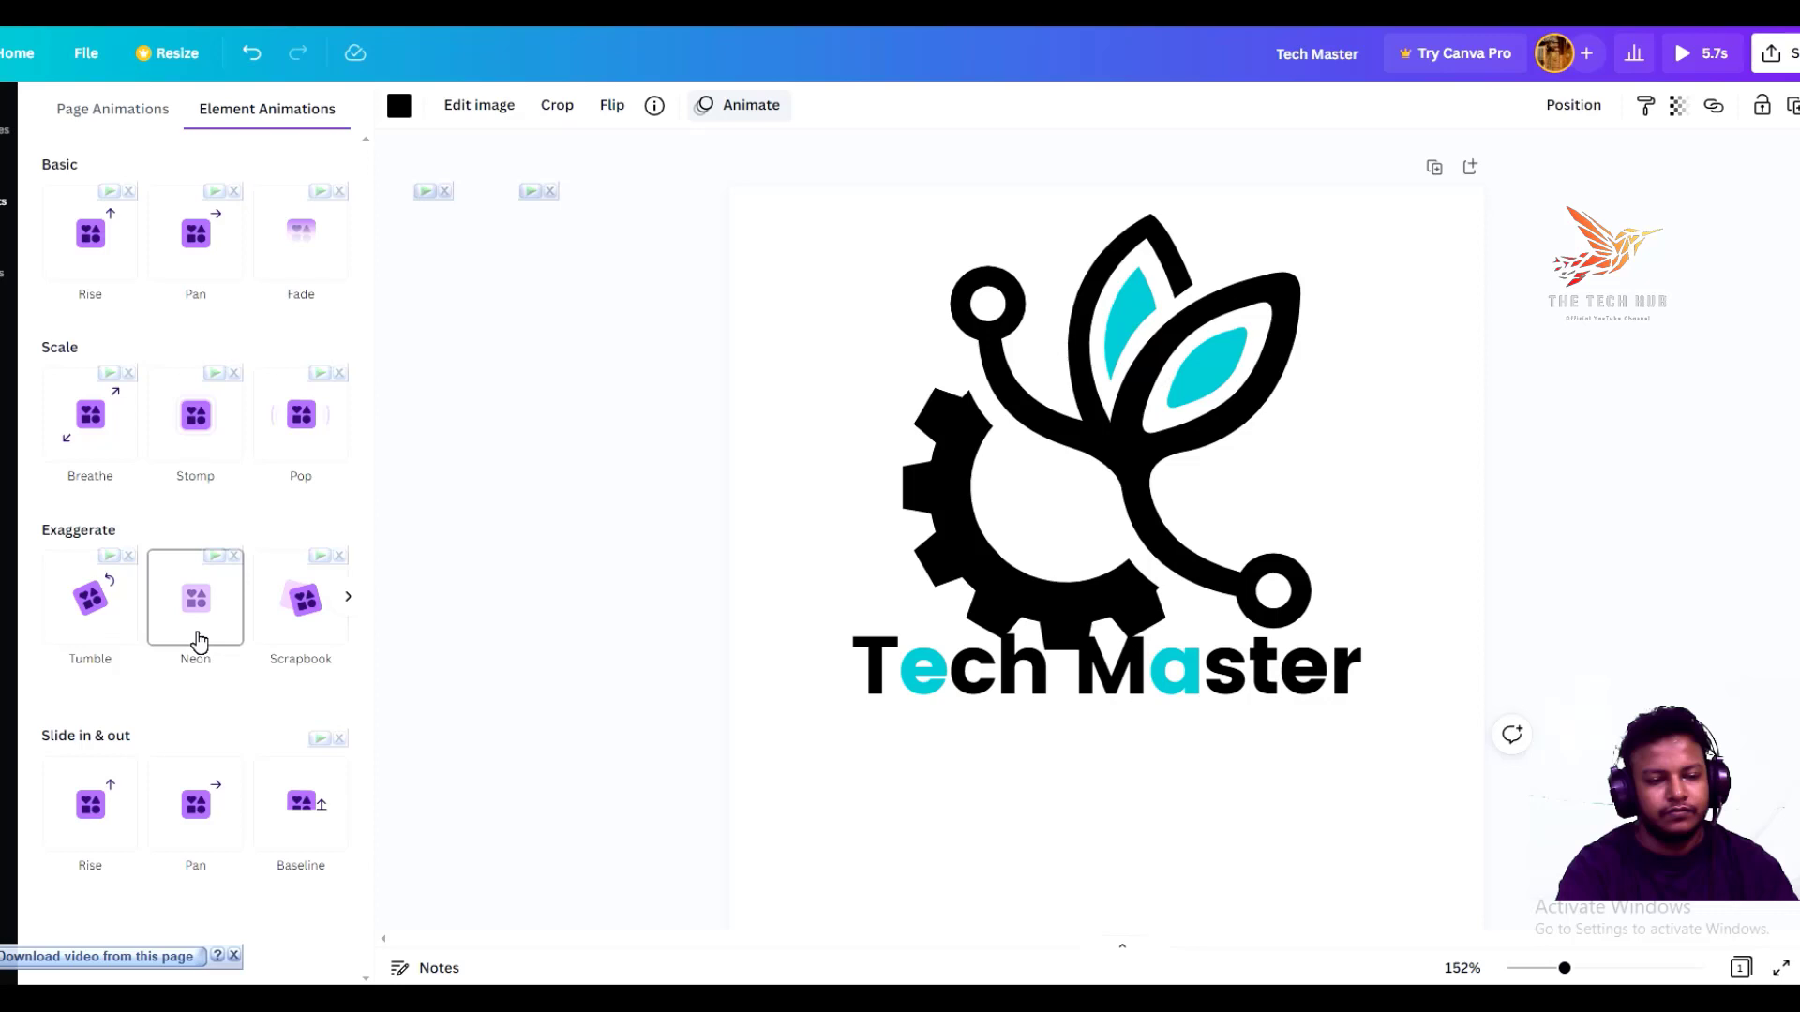
Step: Apply the Ascend text animation from the Slide in & out group to the Tech Master title
{"action": "left_click", "coordinate": [997, 689]}
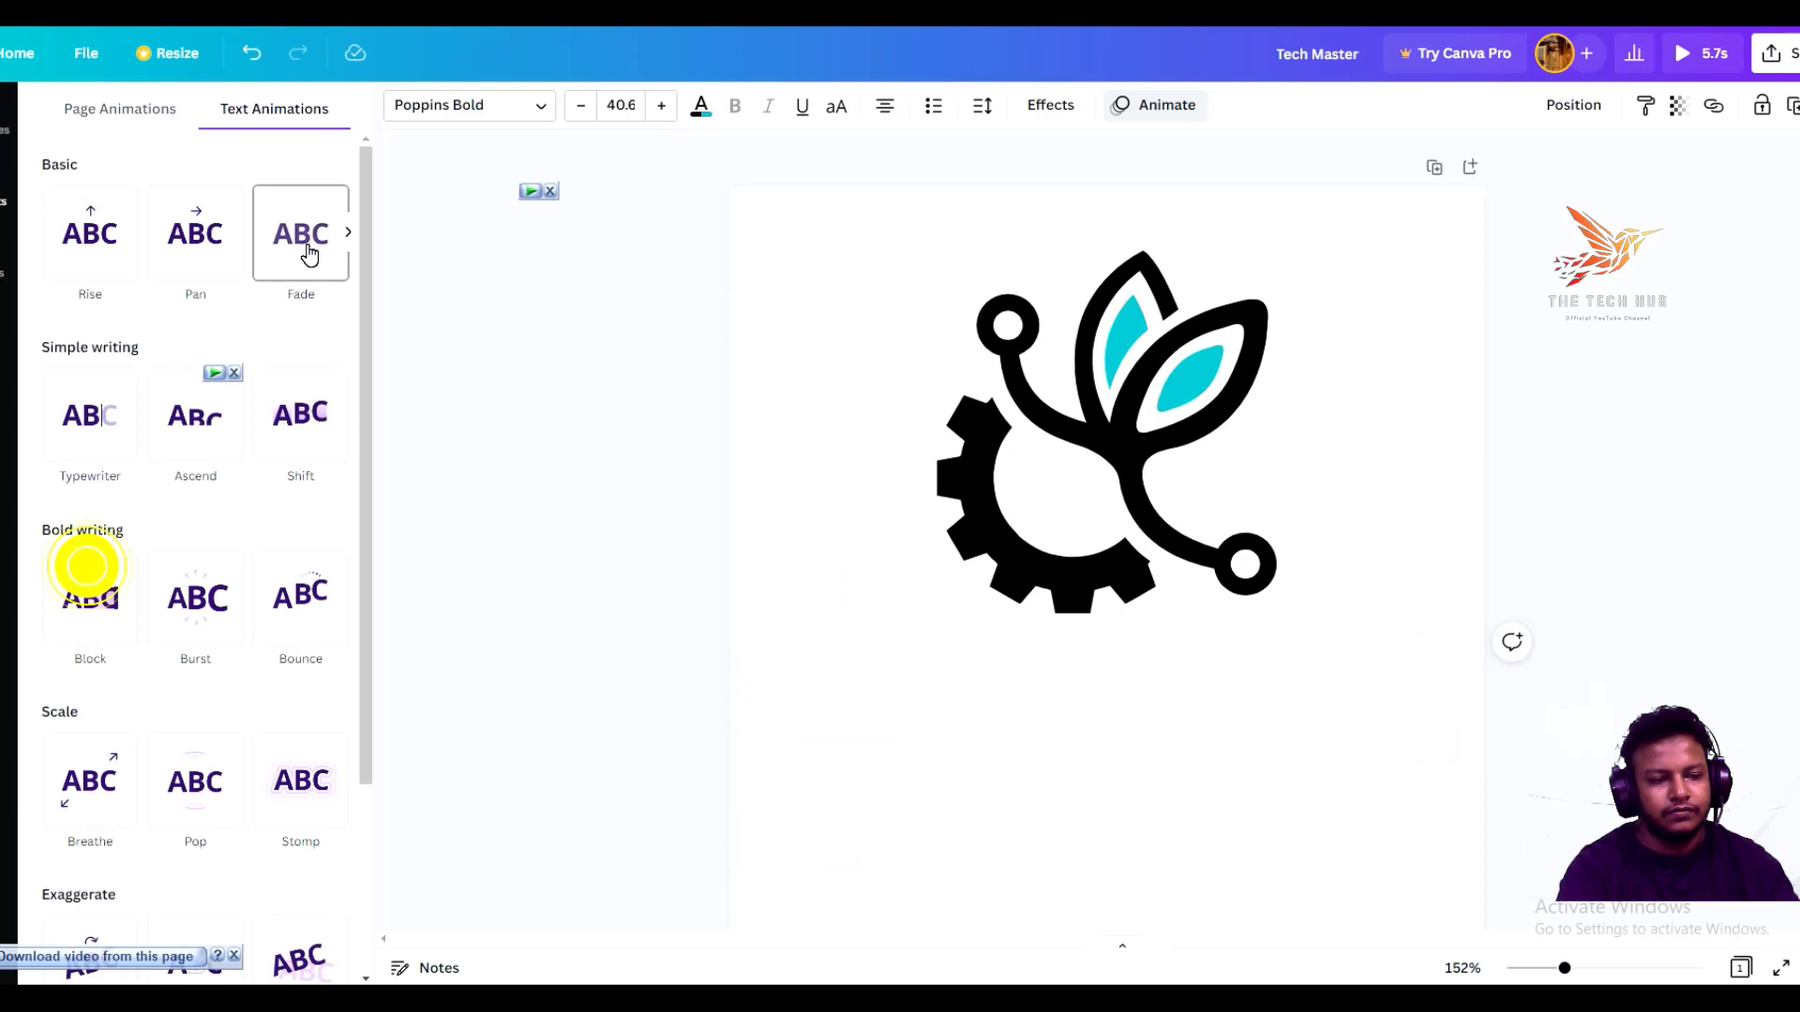
{"action": "left_click", "coordinate": [520, 739]}
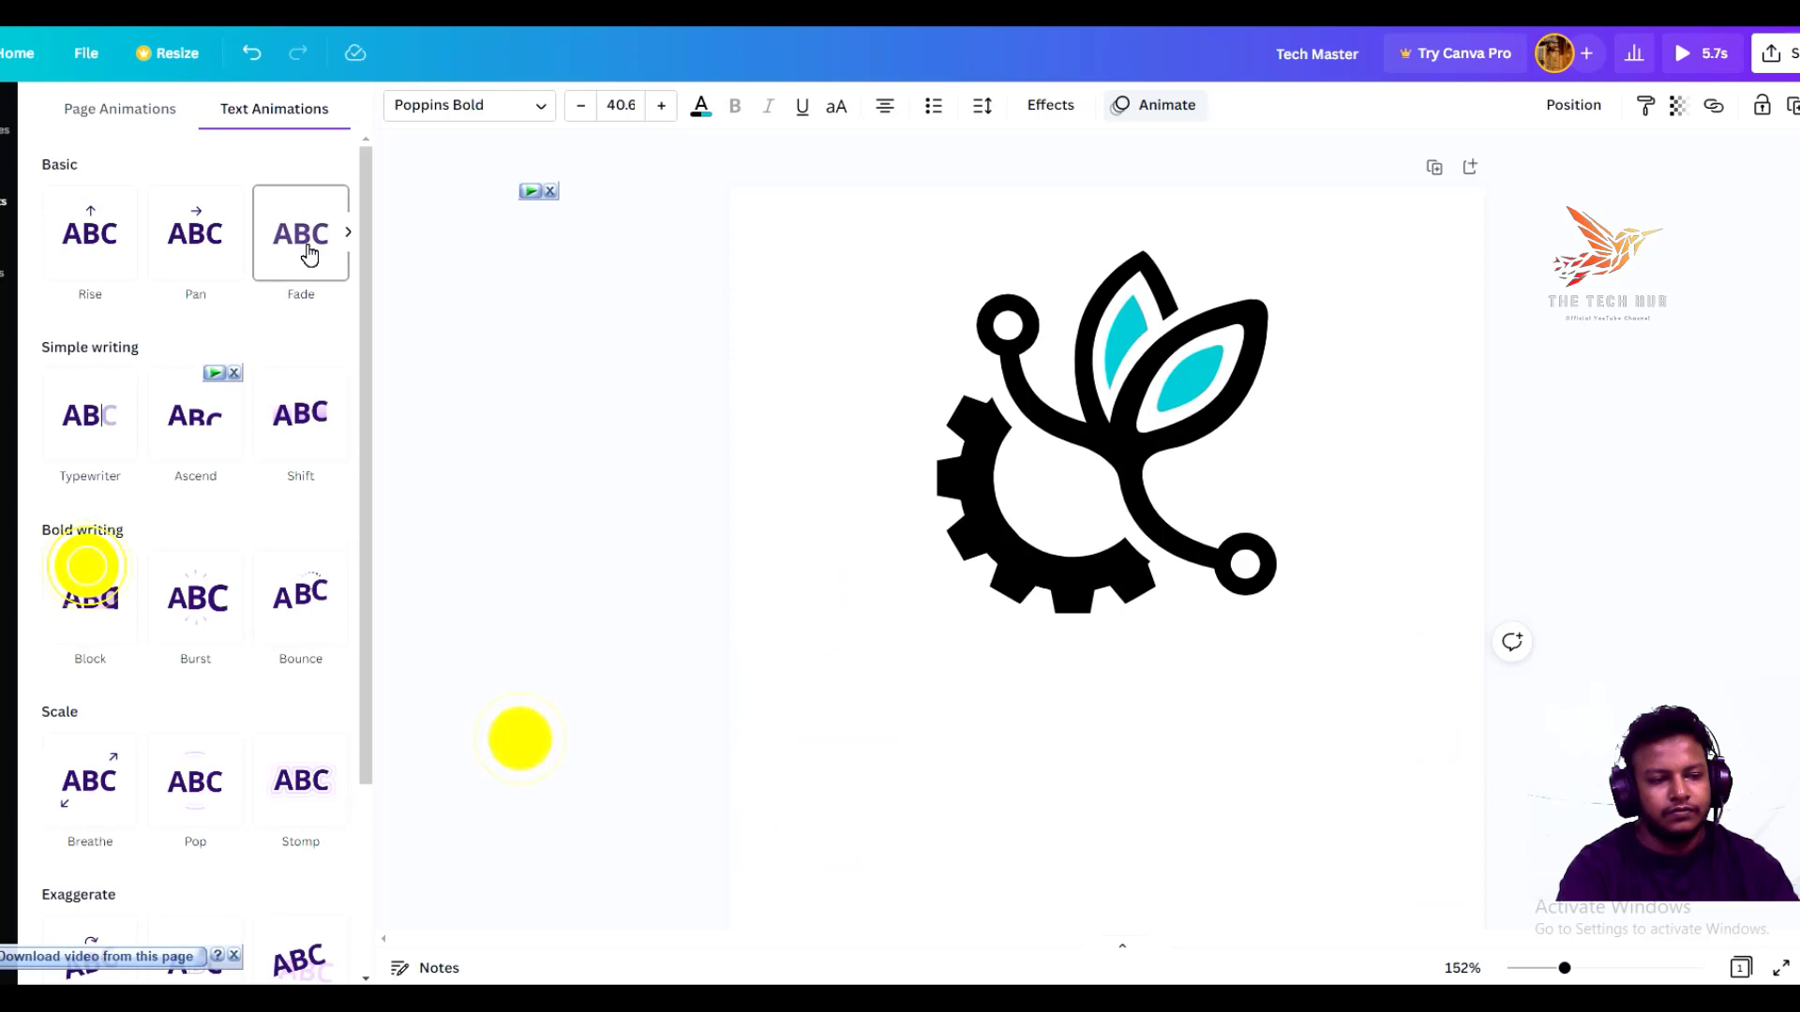
{"action": "scroll", "coordinate": [266, 796], "scroll_direction": "down", "scroll_amount": 1}
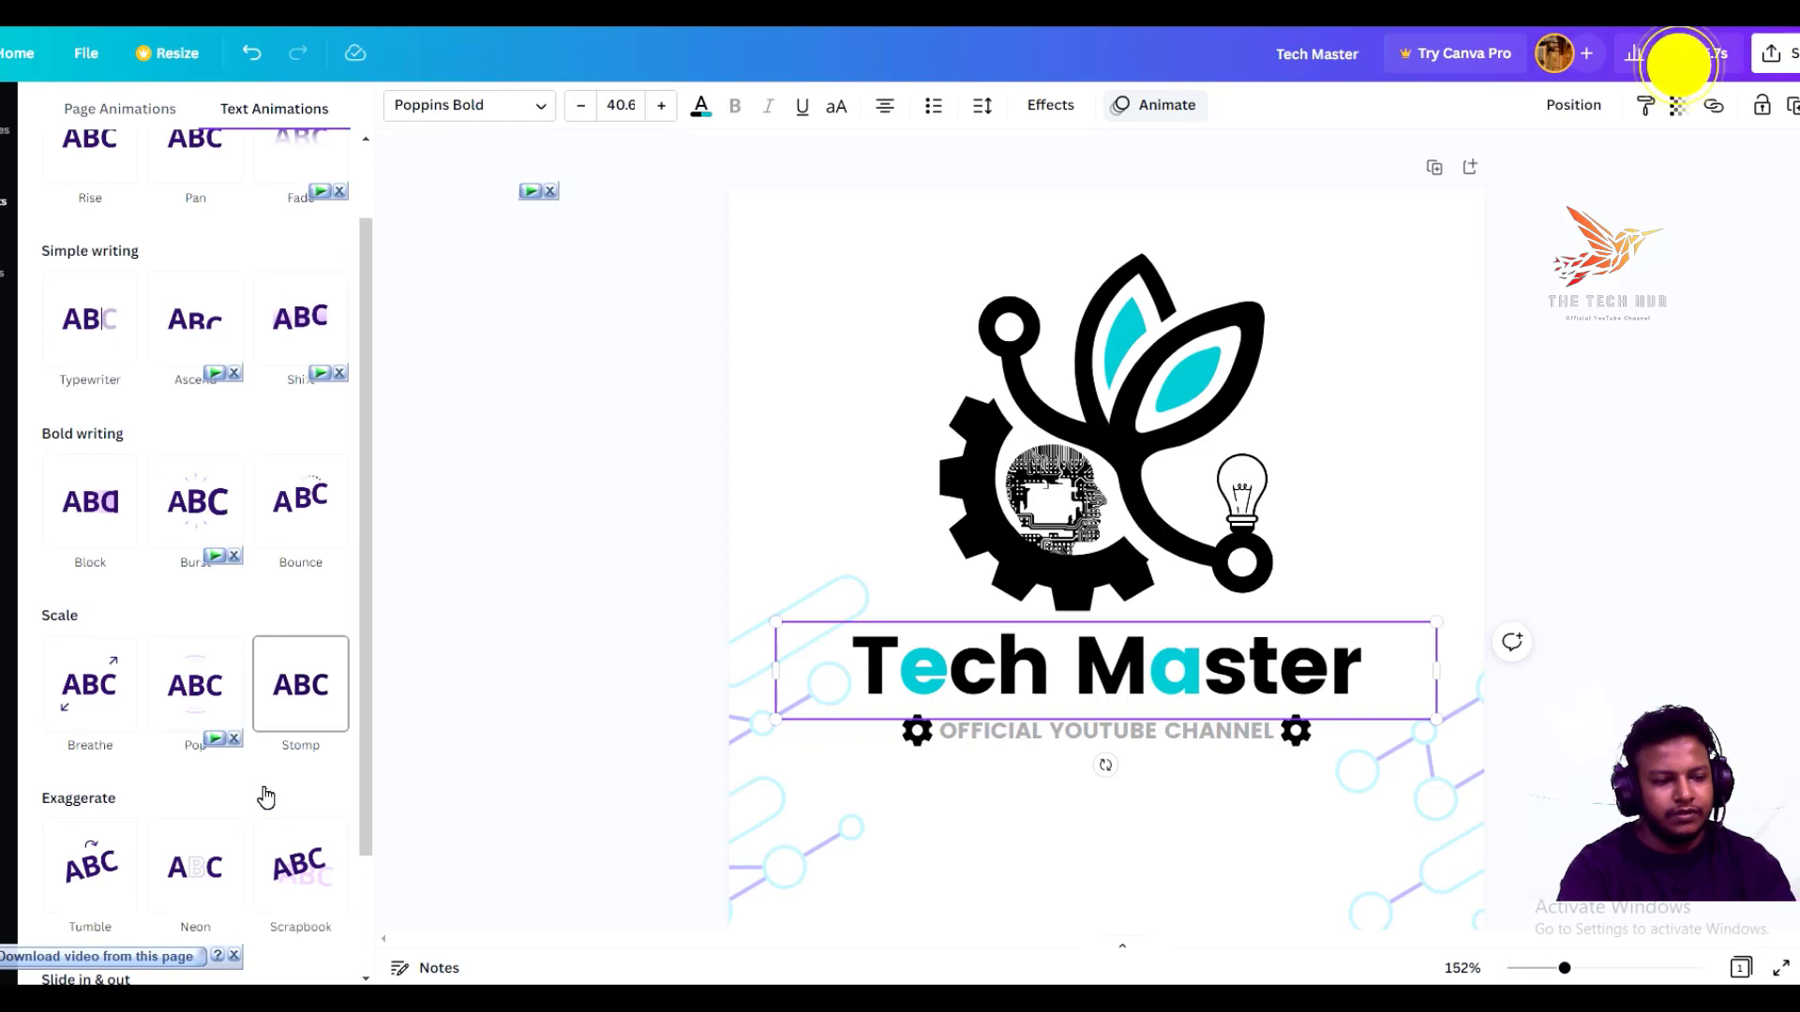
{"action": "scroll", "coordinate": [266, 797], "scroll_direction": "down", "scroll_amount": 2}
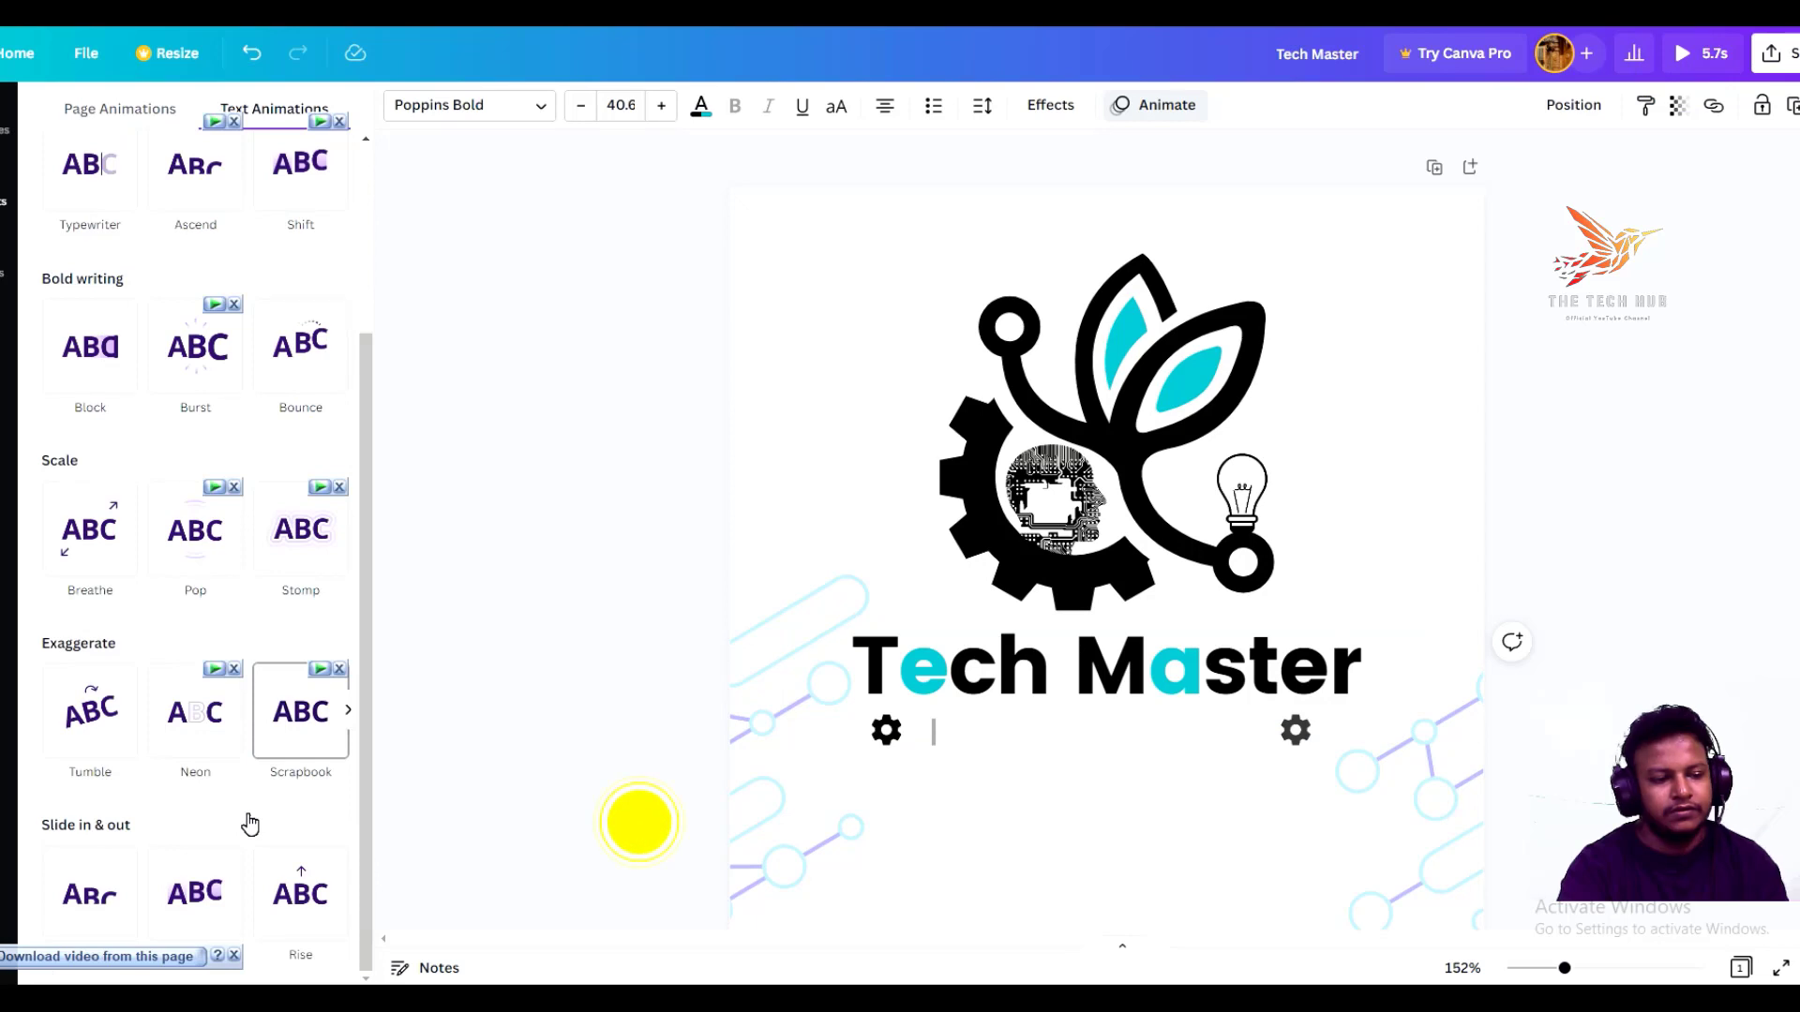
{"action": "left_click", "coordinate": [90, 893]}
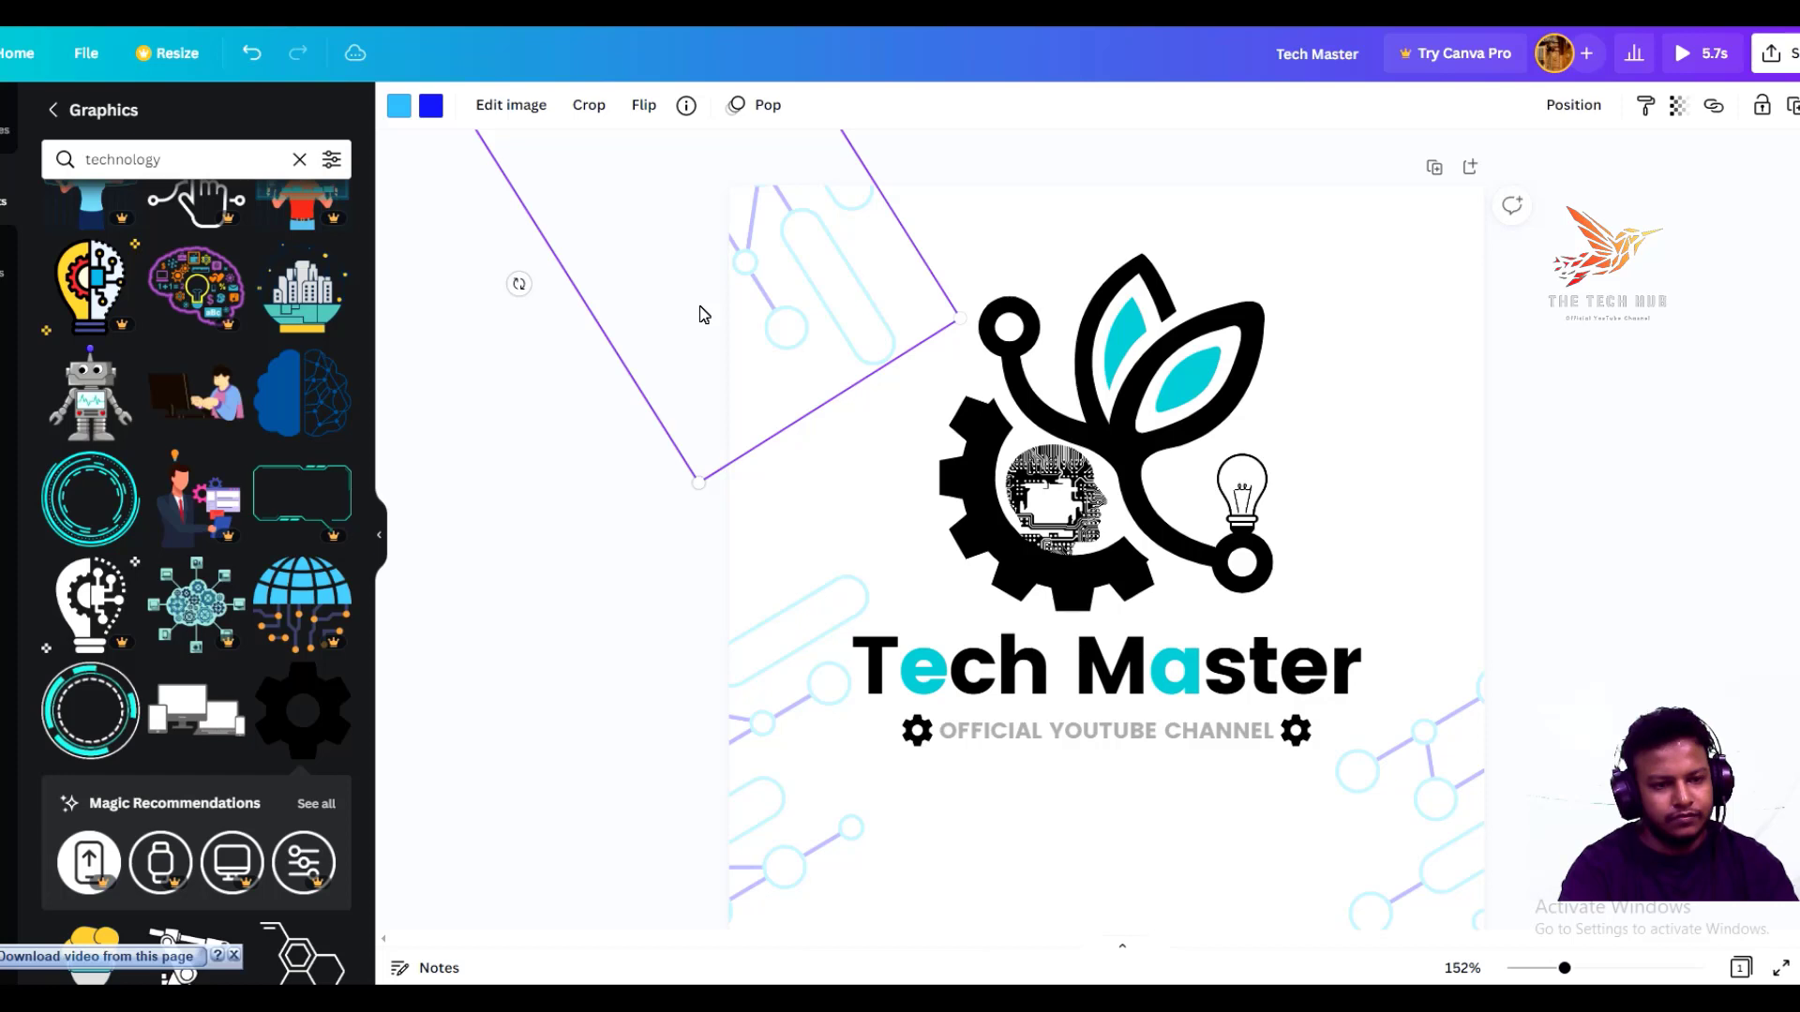
Step: Position the extra circuit graphic along the page's upper-left edge above the existing one, rotated to about -34°
{"action": "left_click_drag", "start_coordinate": [704, 315], "coordinate": [1656, 377]}
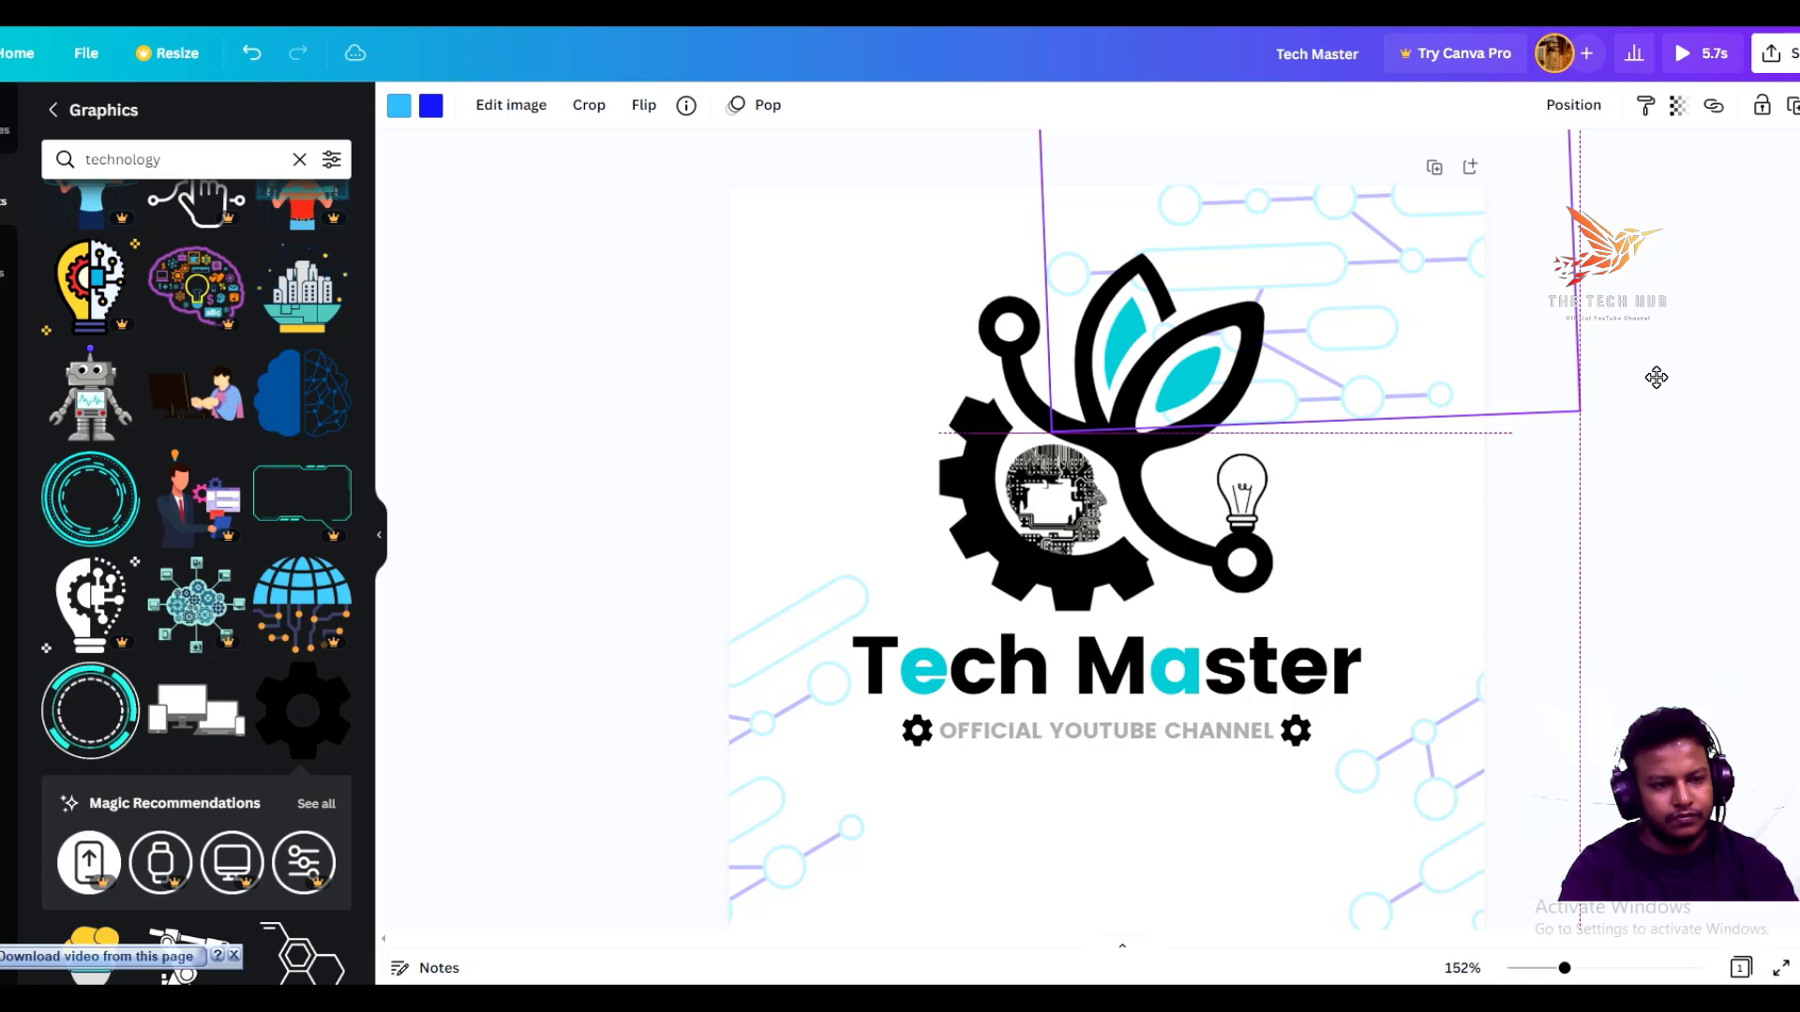
{"action": "left_click_drag", "start_coordinate": [1656, 376], "coordinate": [1799, 412]}
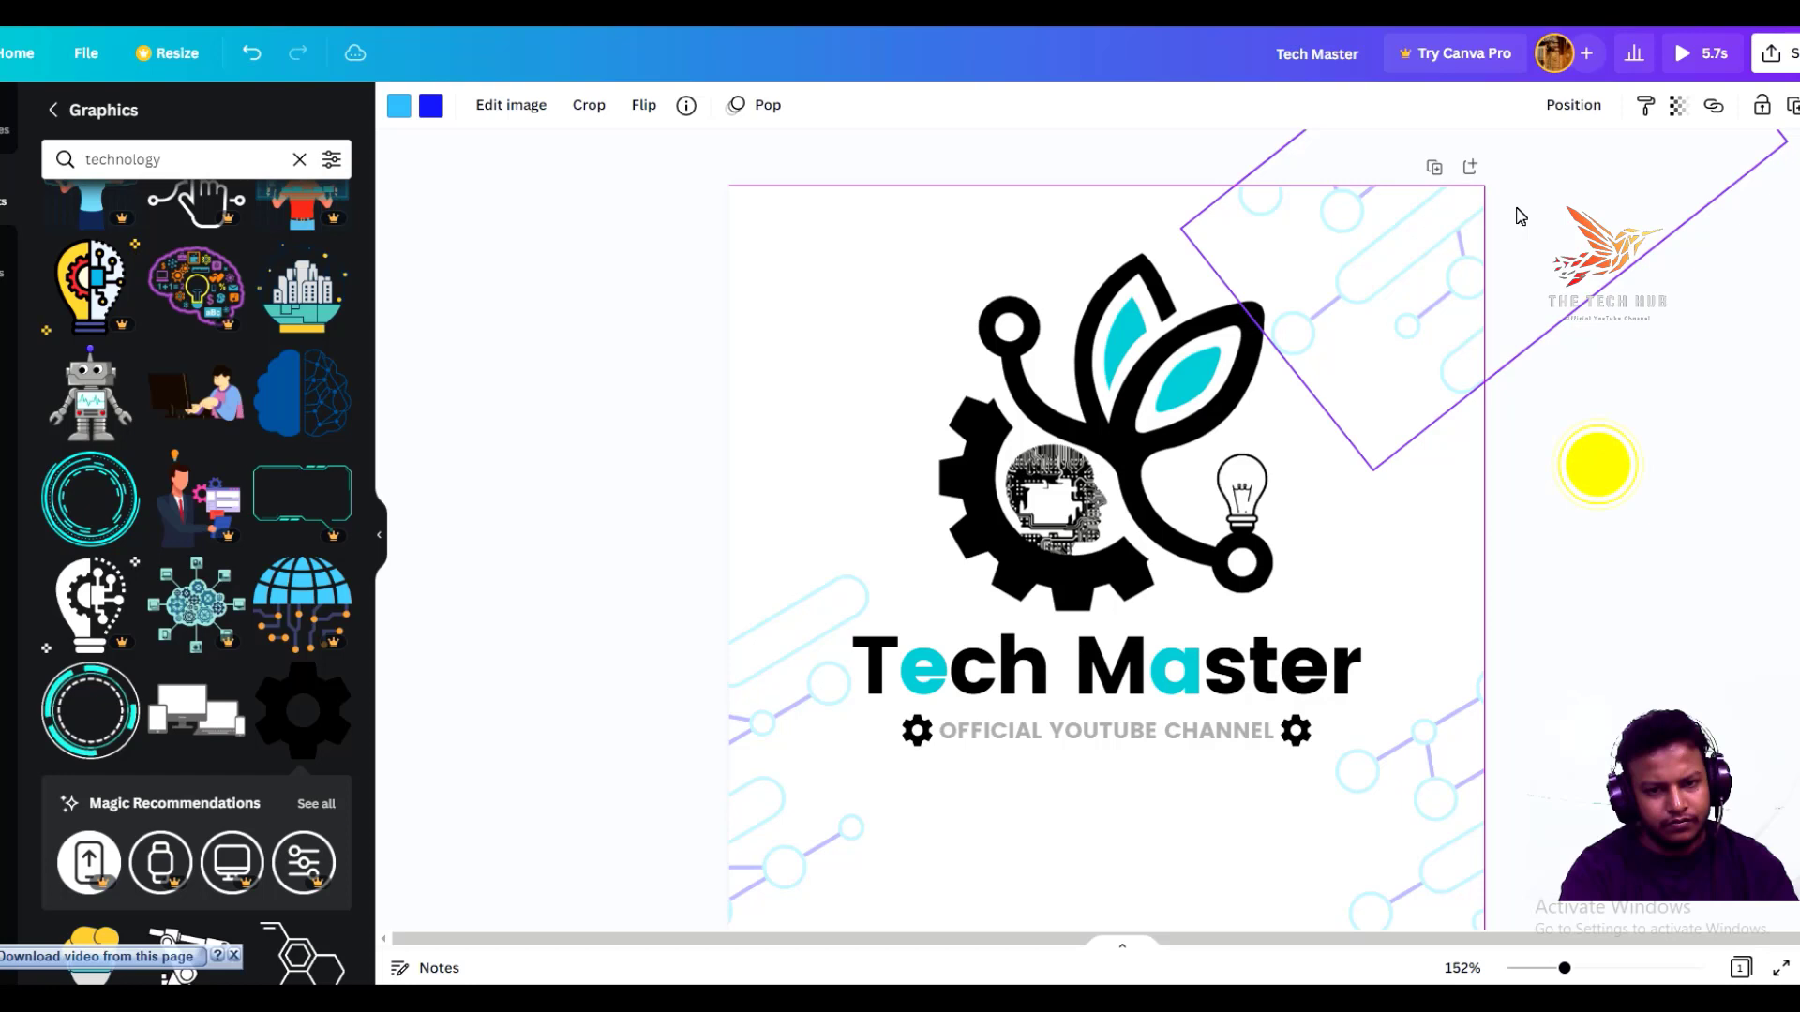
{"action": "left_click_drag", "start_coordinate": [1520, 216], "coordinate": [795, 283]}
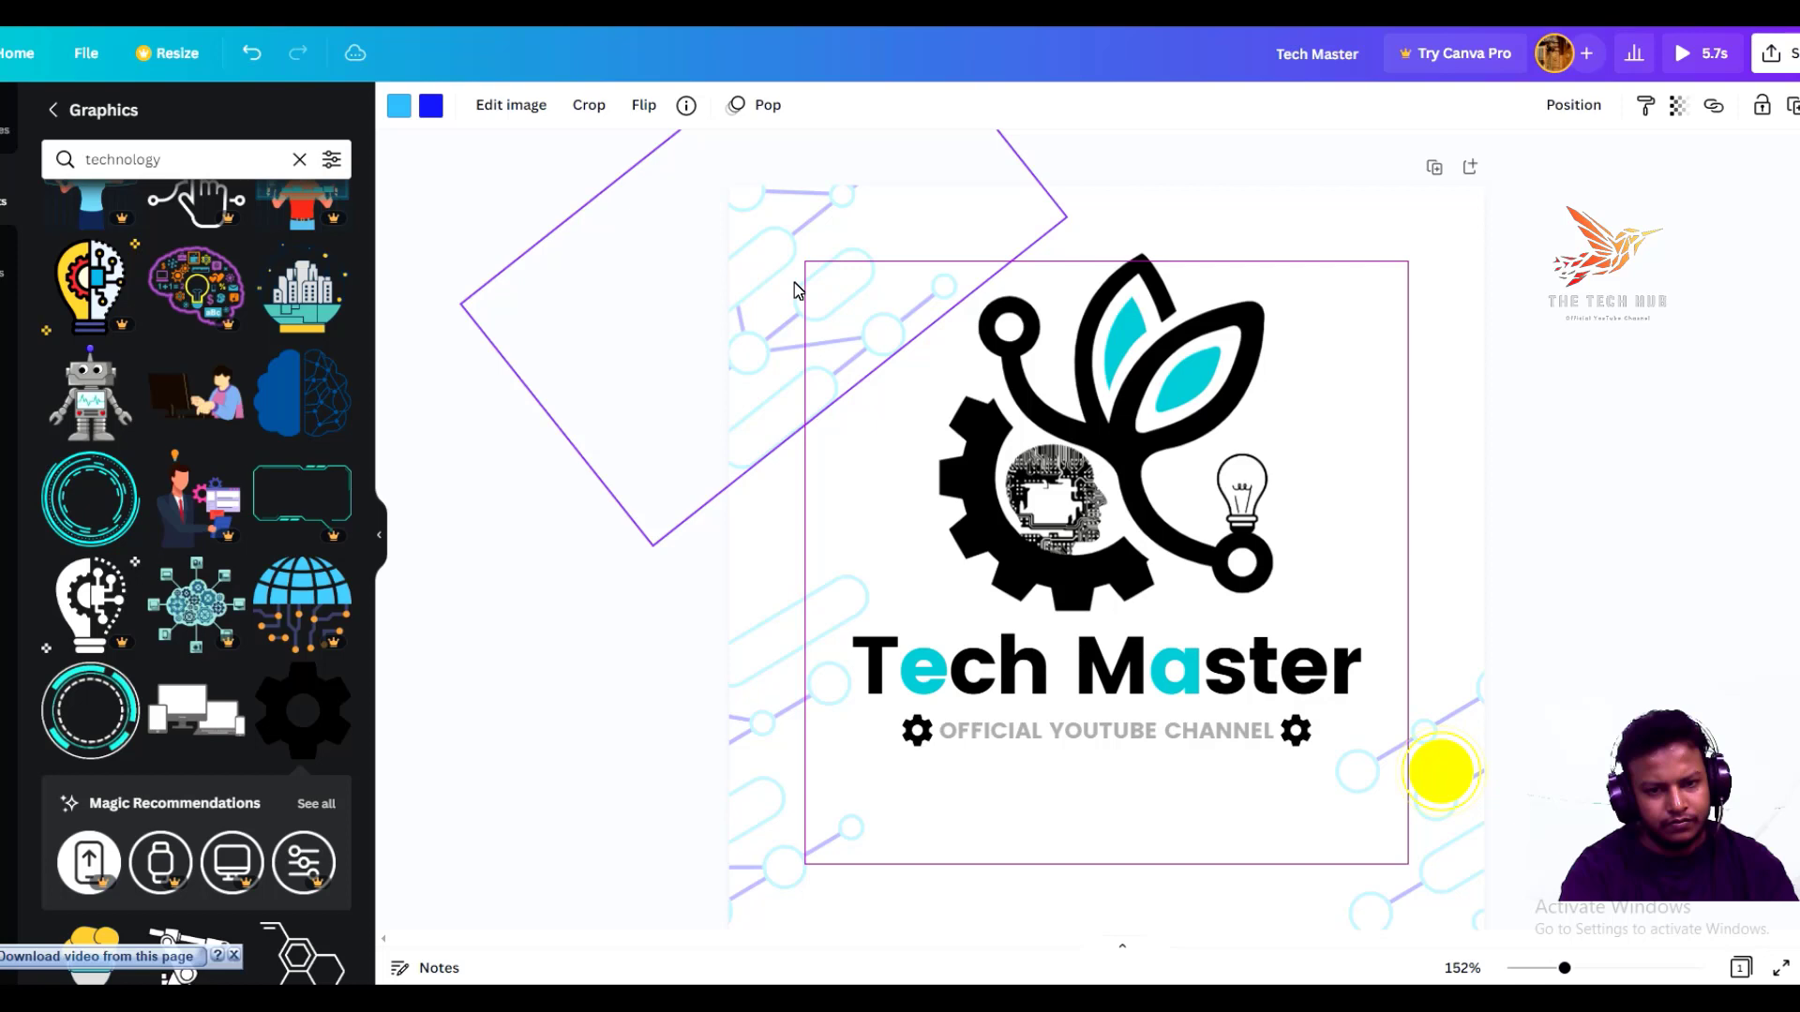
{"action": "left_click_drag", "start_coordinate": [795, 283], "coordinate": [761, 448]}
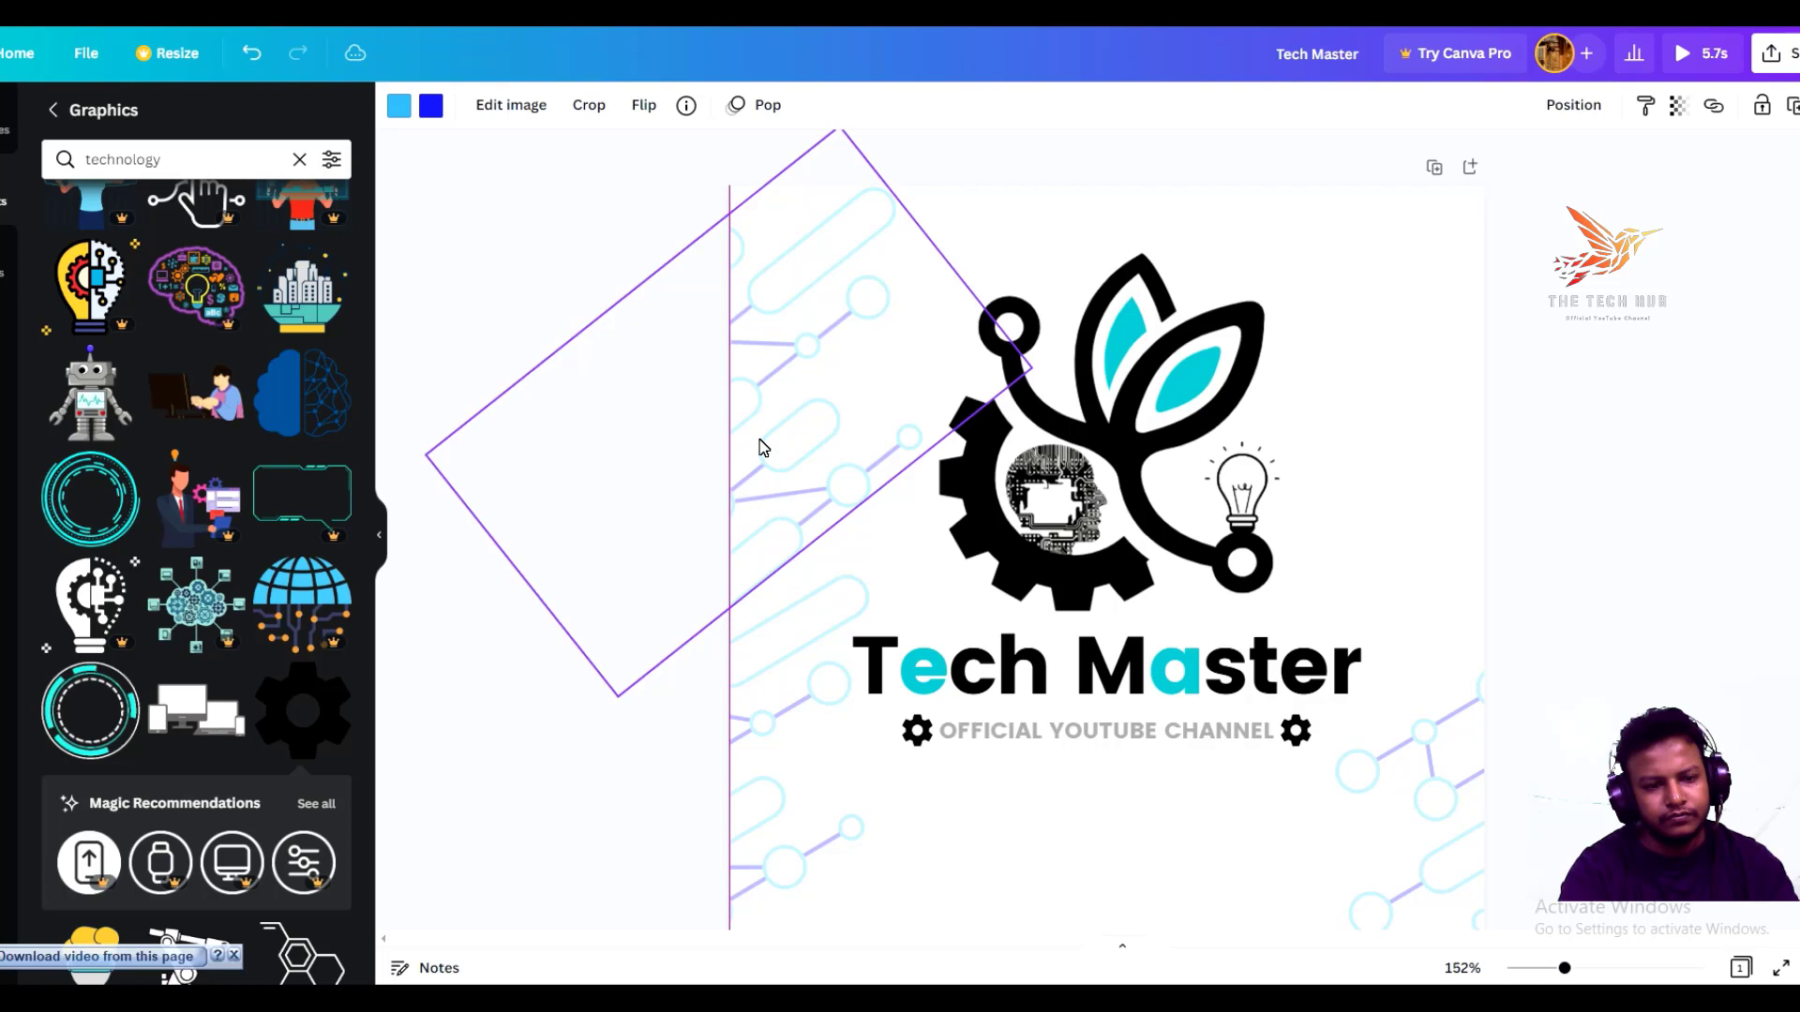
{"action": "left_click_drag", "start_coordinate": [761, 448], "coordinate": [761, 448]}
{"action": "left_click_drag", "start_coordinate": [853, 569], "coordinate": [834, 591]}
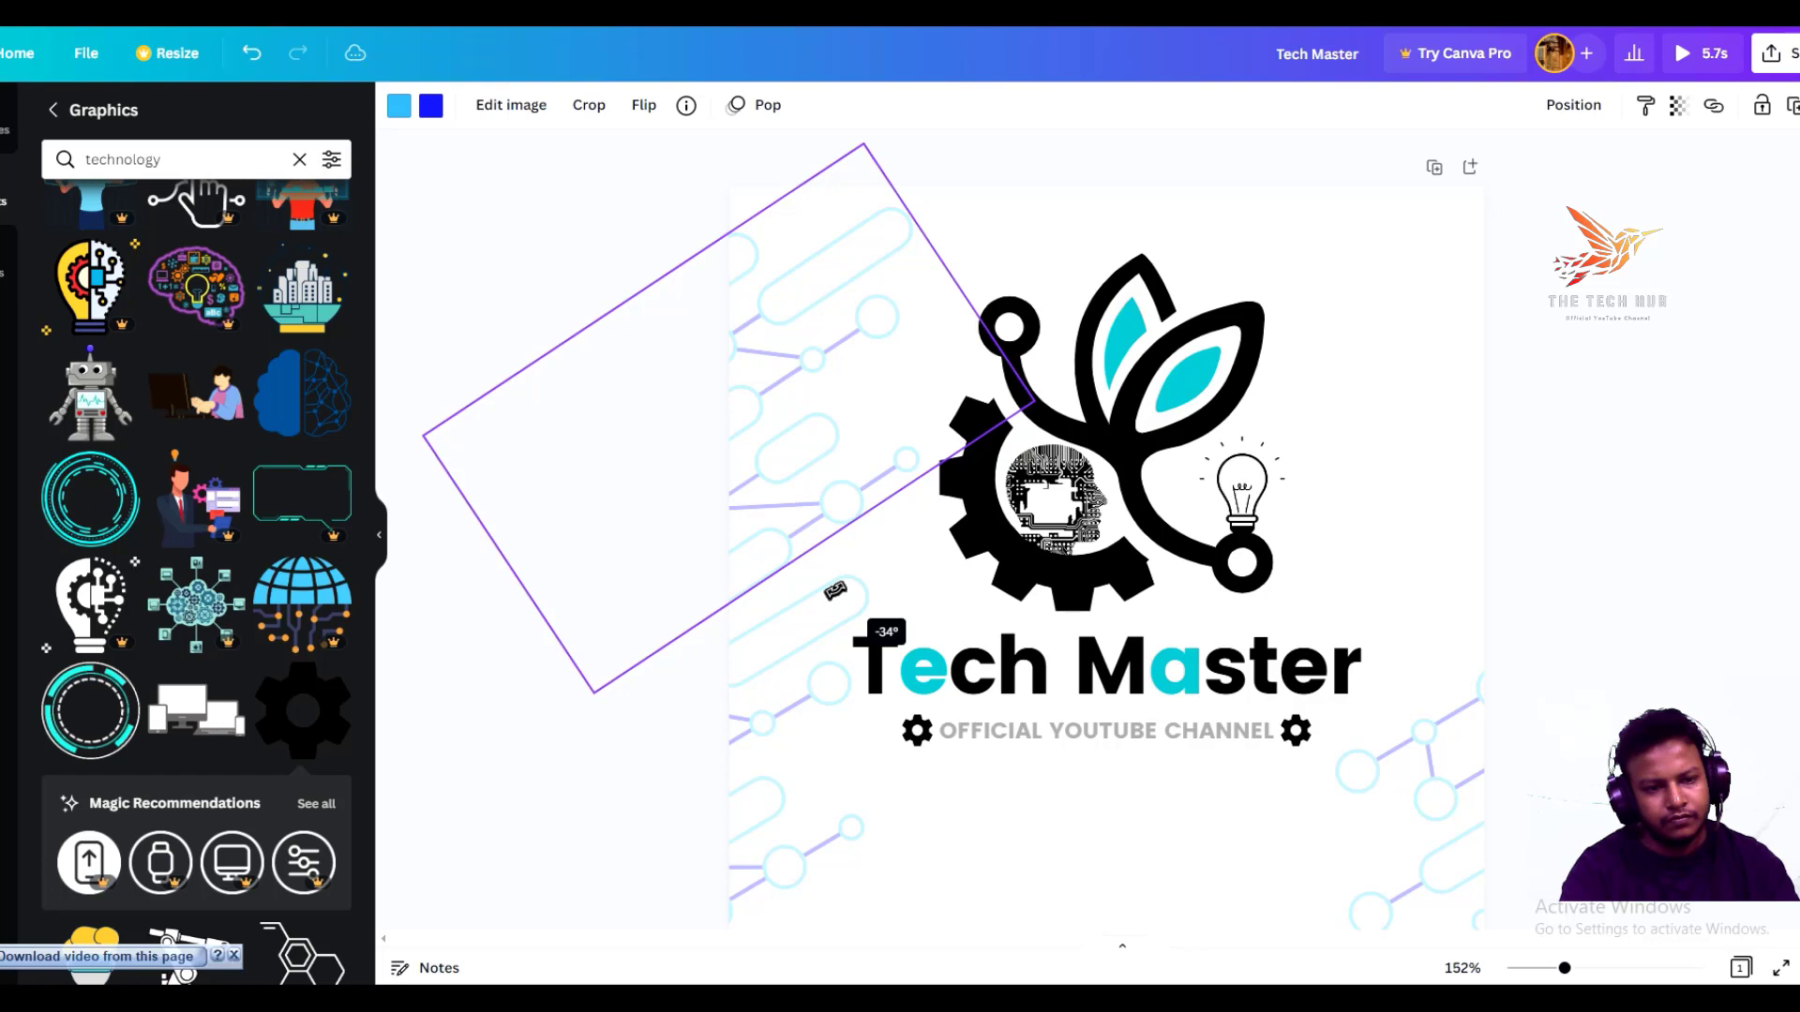
Step: Place copies of the circuit graphic along the page's right edge, stacked above the existing one up to the upper-right corner
{"action": "left_click_drag", "start_coordinate": [593, 421], "coordinate": [1444, 780]}
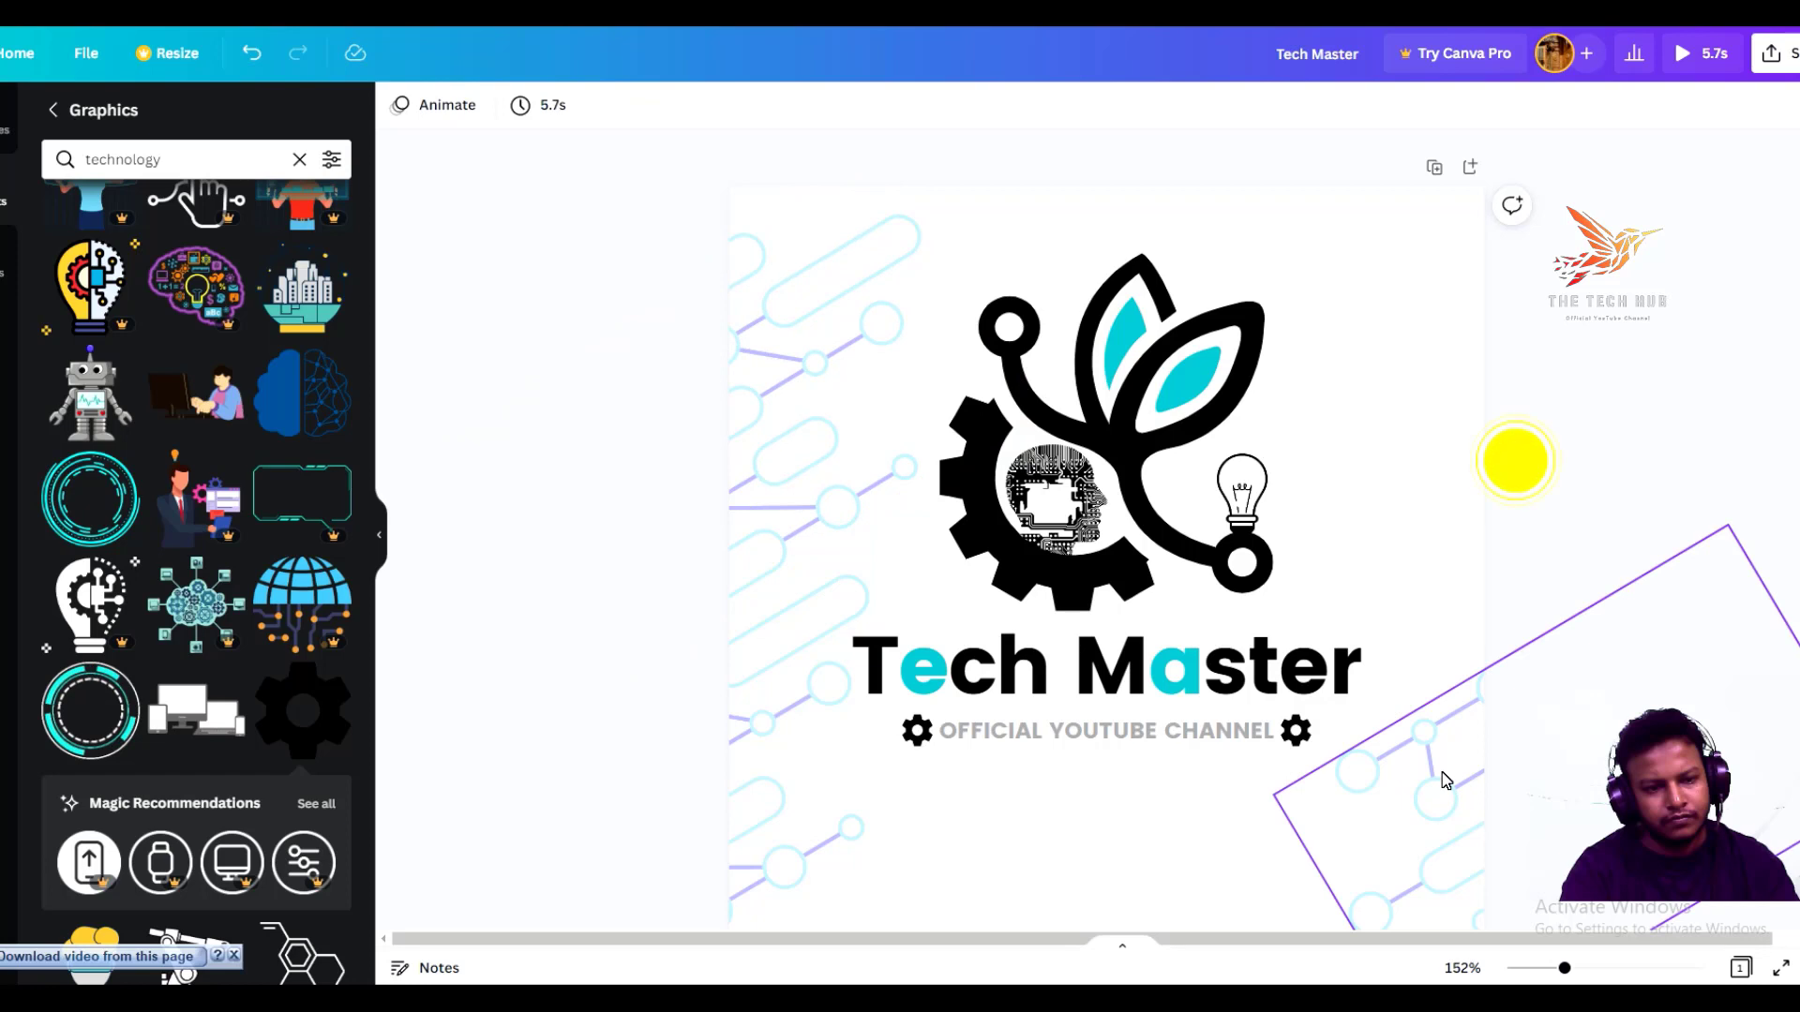
{"action": "left_click_drag", "start_coordinate": [1440, 774], "coordinate": [1406, 479]}
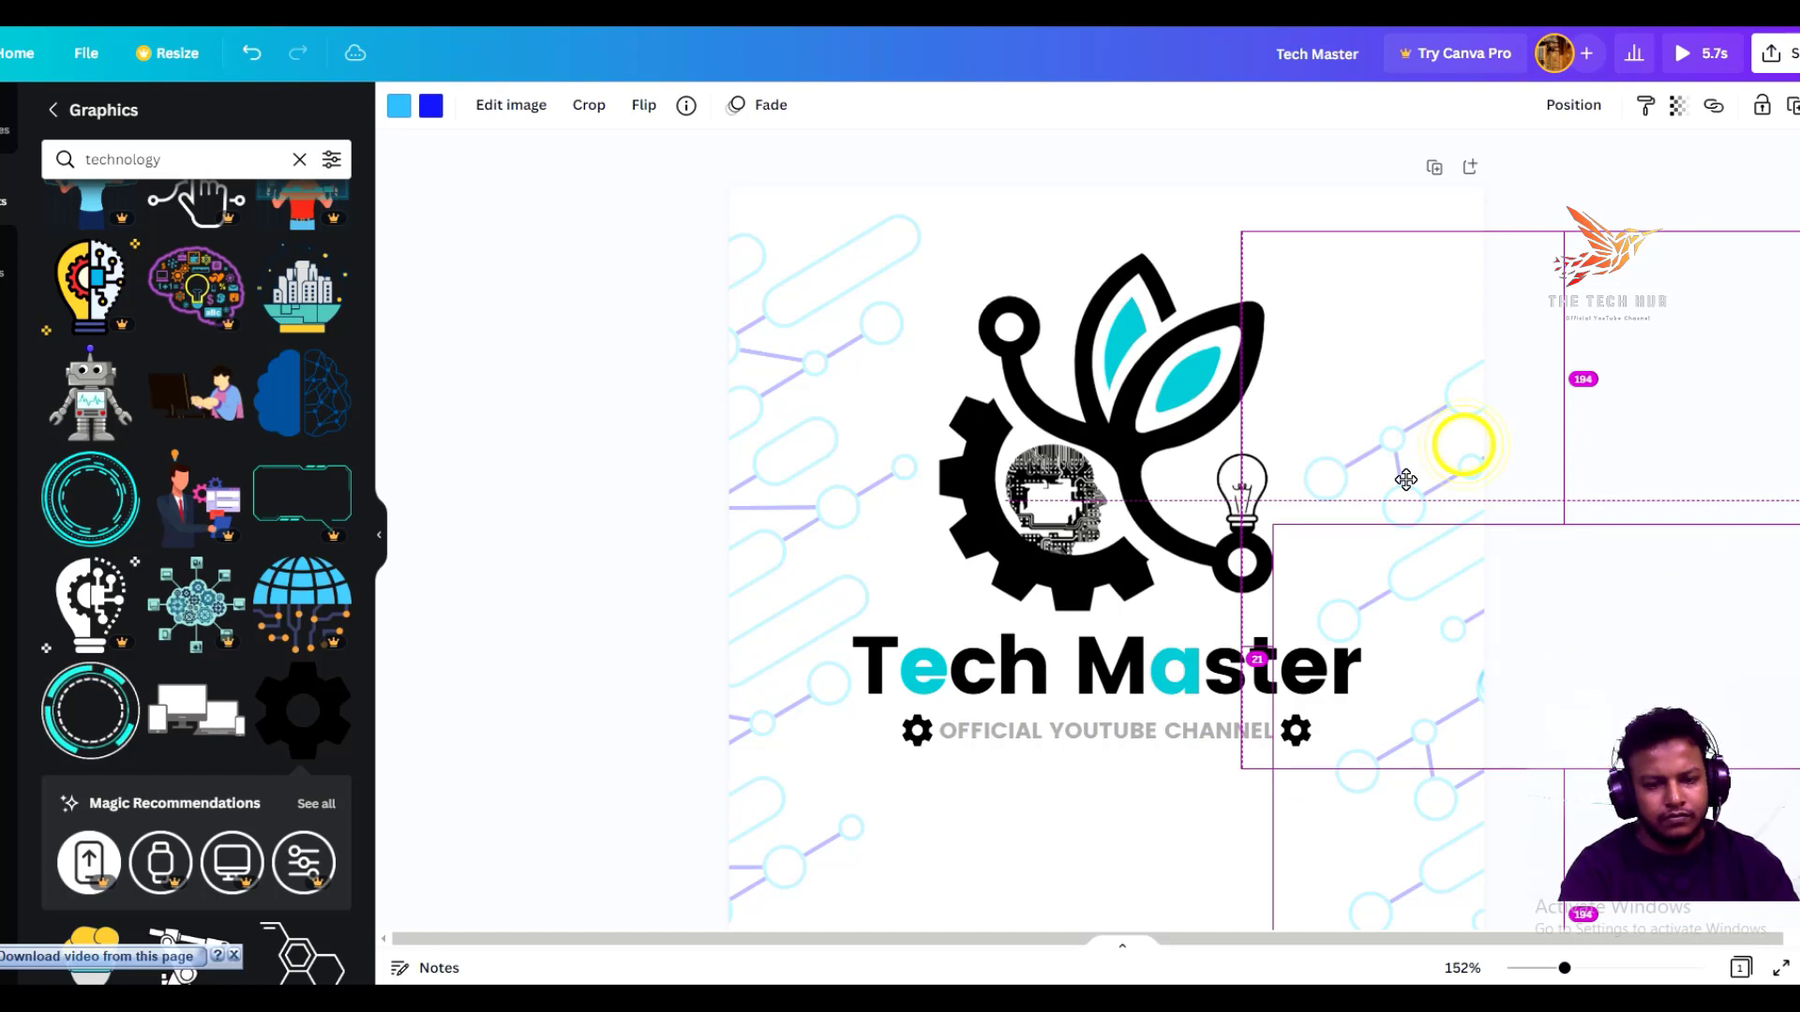
{"action": "left_click_drag", "start_coordinate": [1406, 480], "coordinate": [1400, 479]}
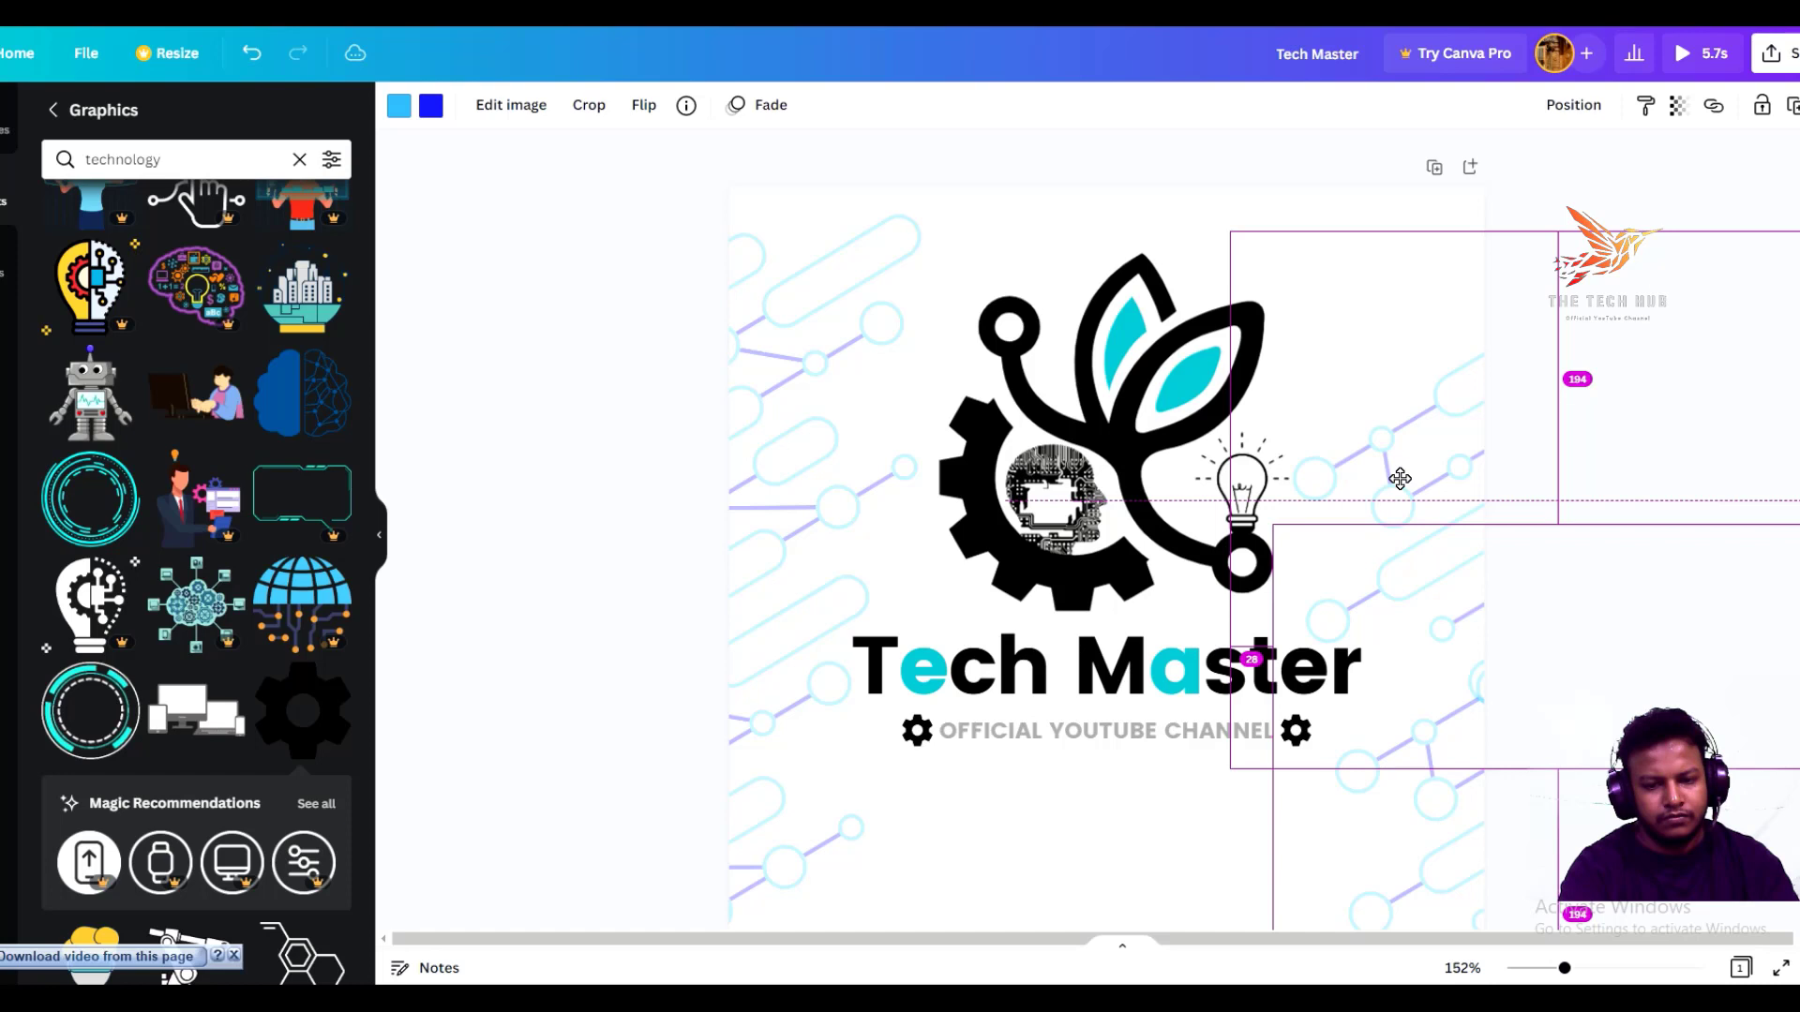
{"action": "left_click_drag", "start_coordinate": [1401, 479], "coordinate": [1403, 366]}
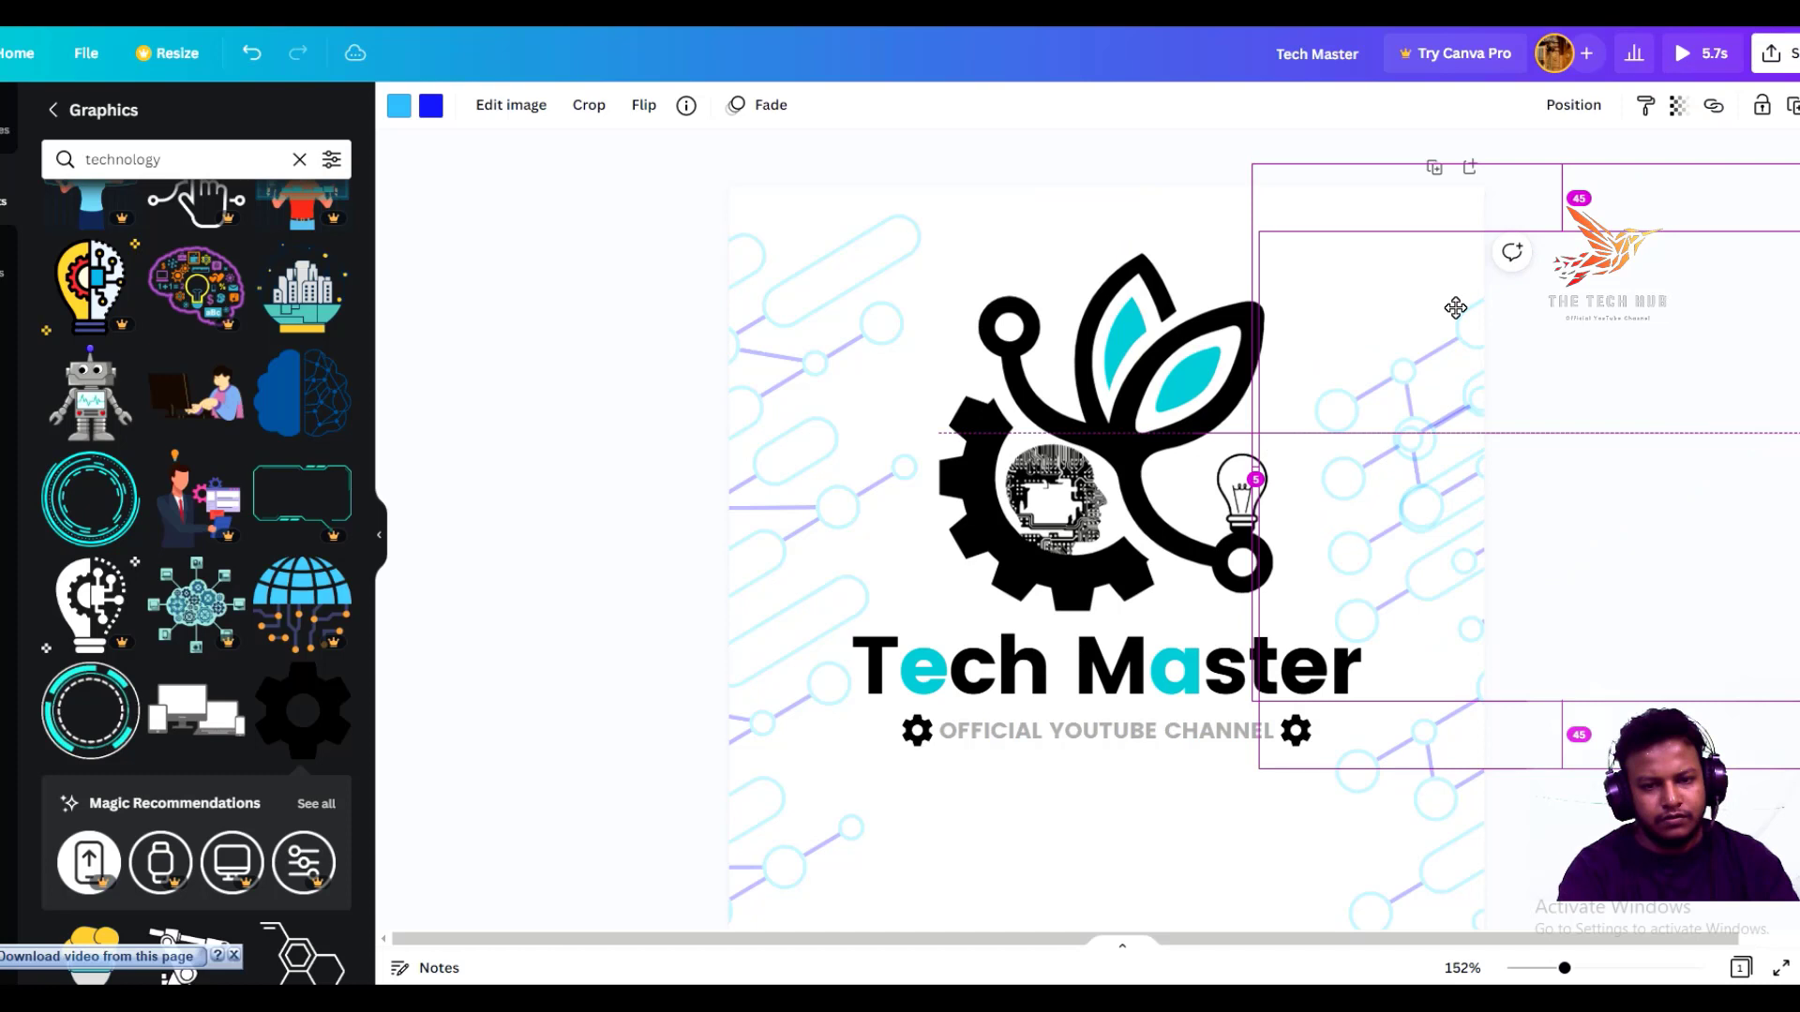
{"action": "left_click_drag", "start_coordinate": [1456, 308], "coordinate": [1522, 263]}
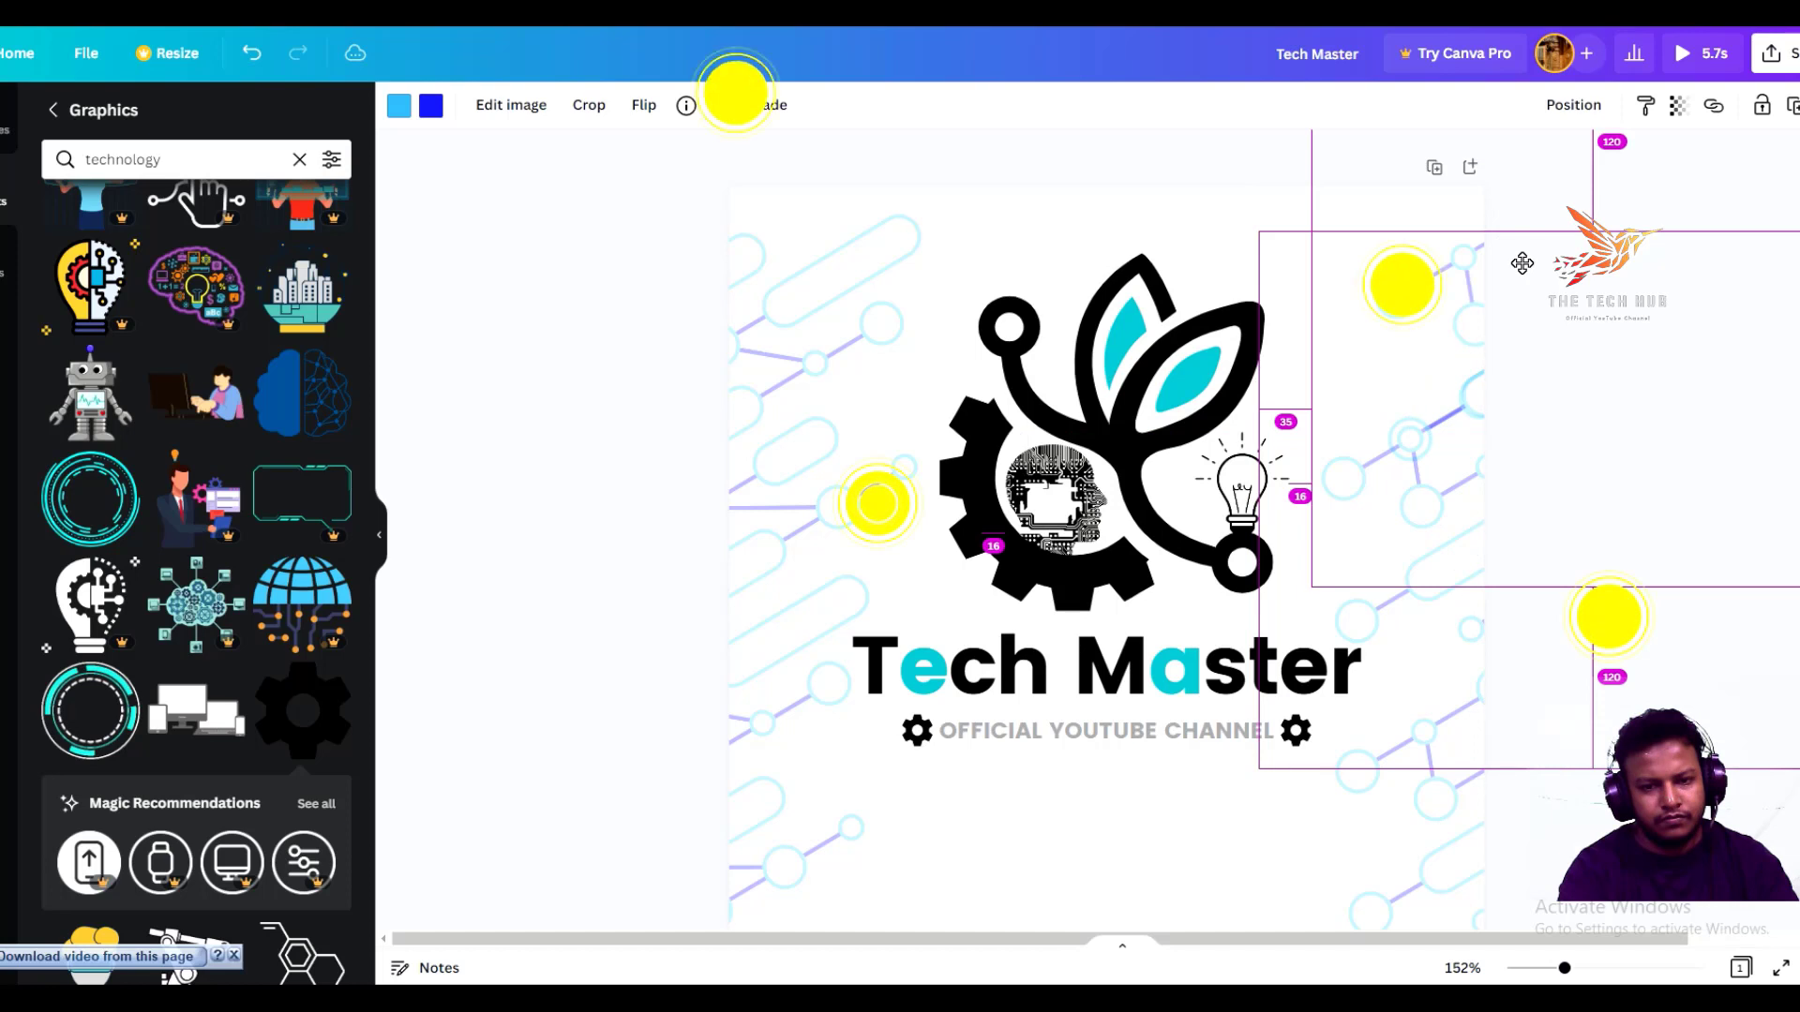
{"action": "left_click_drag", "start_coordinate": [1523, 263], "coordinate": [1387, 99]}
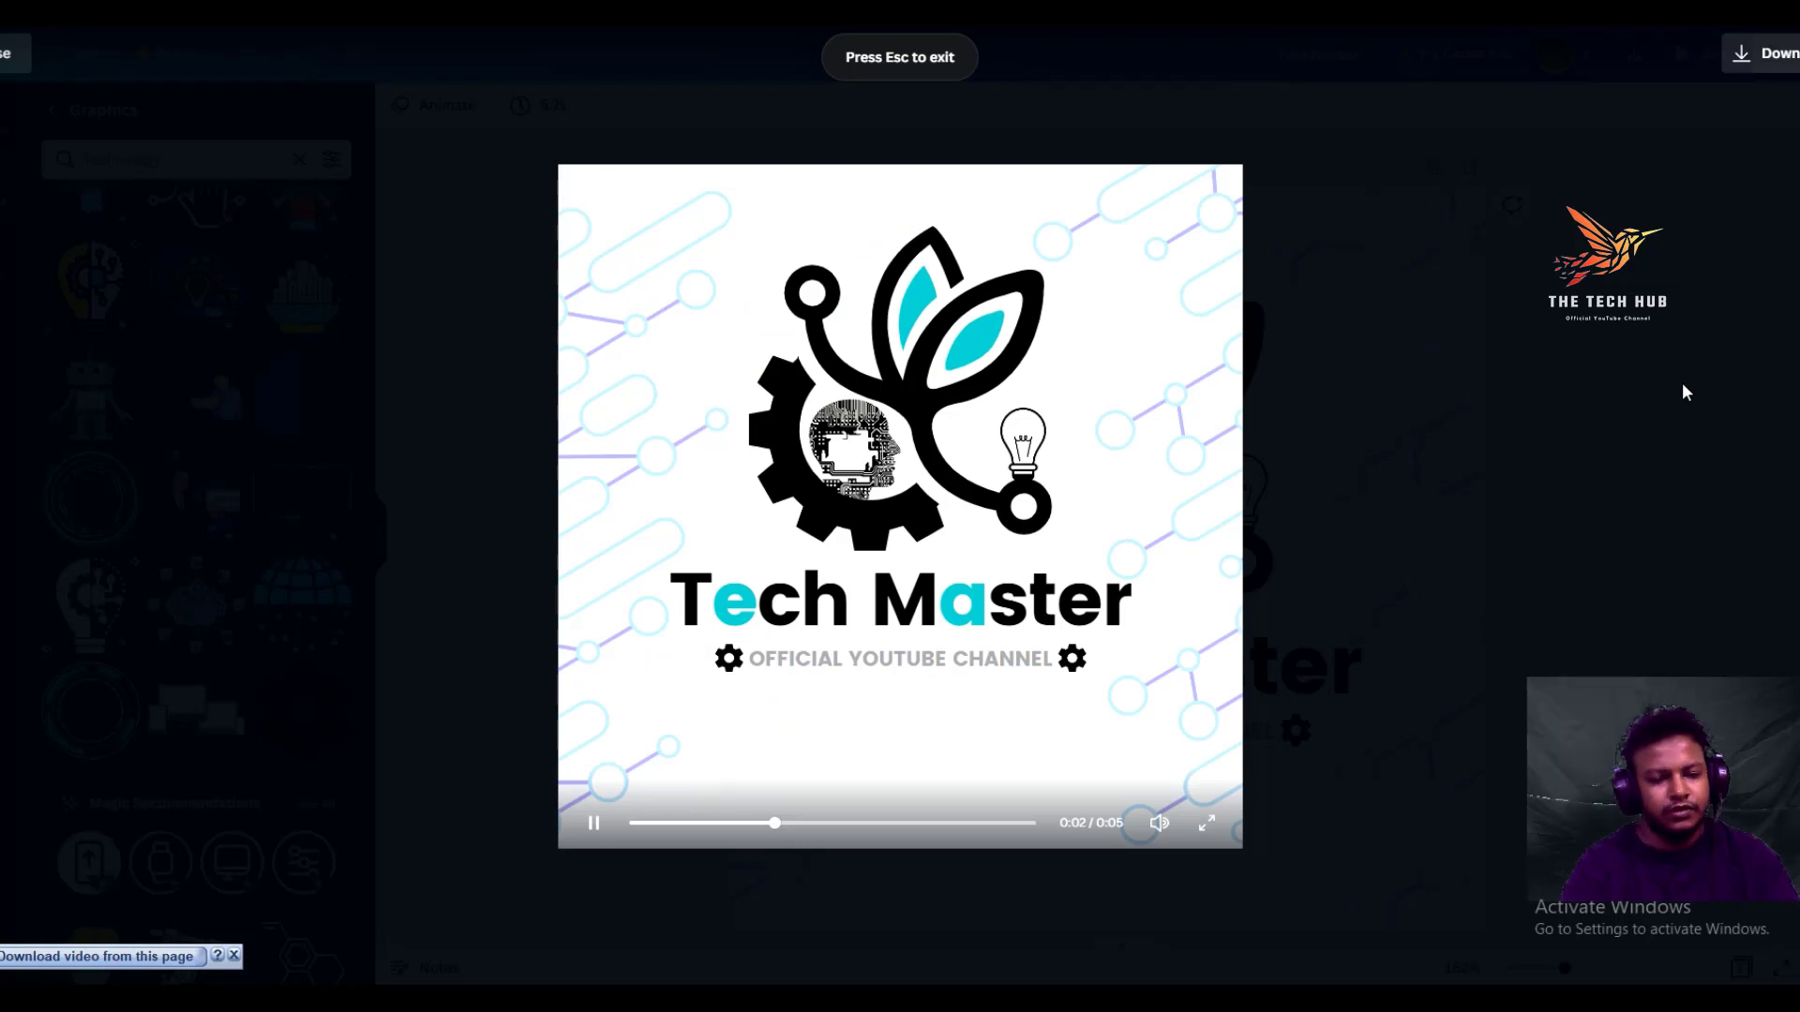
Step: Close the animation preview and try medium blue and light green from the default colors as the page background
{"action": "left_click", "coordinate": [1683, 385]}
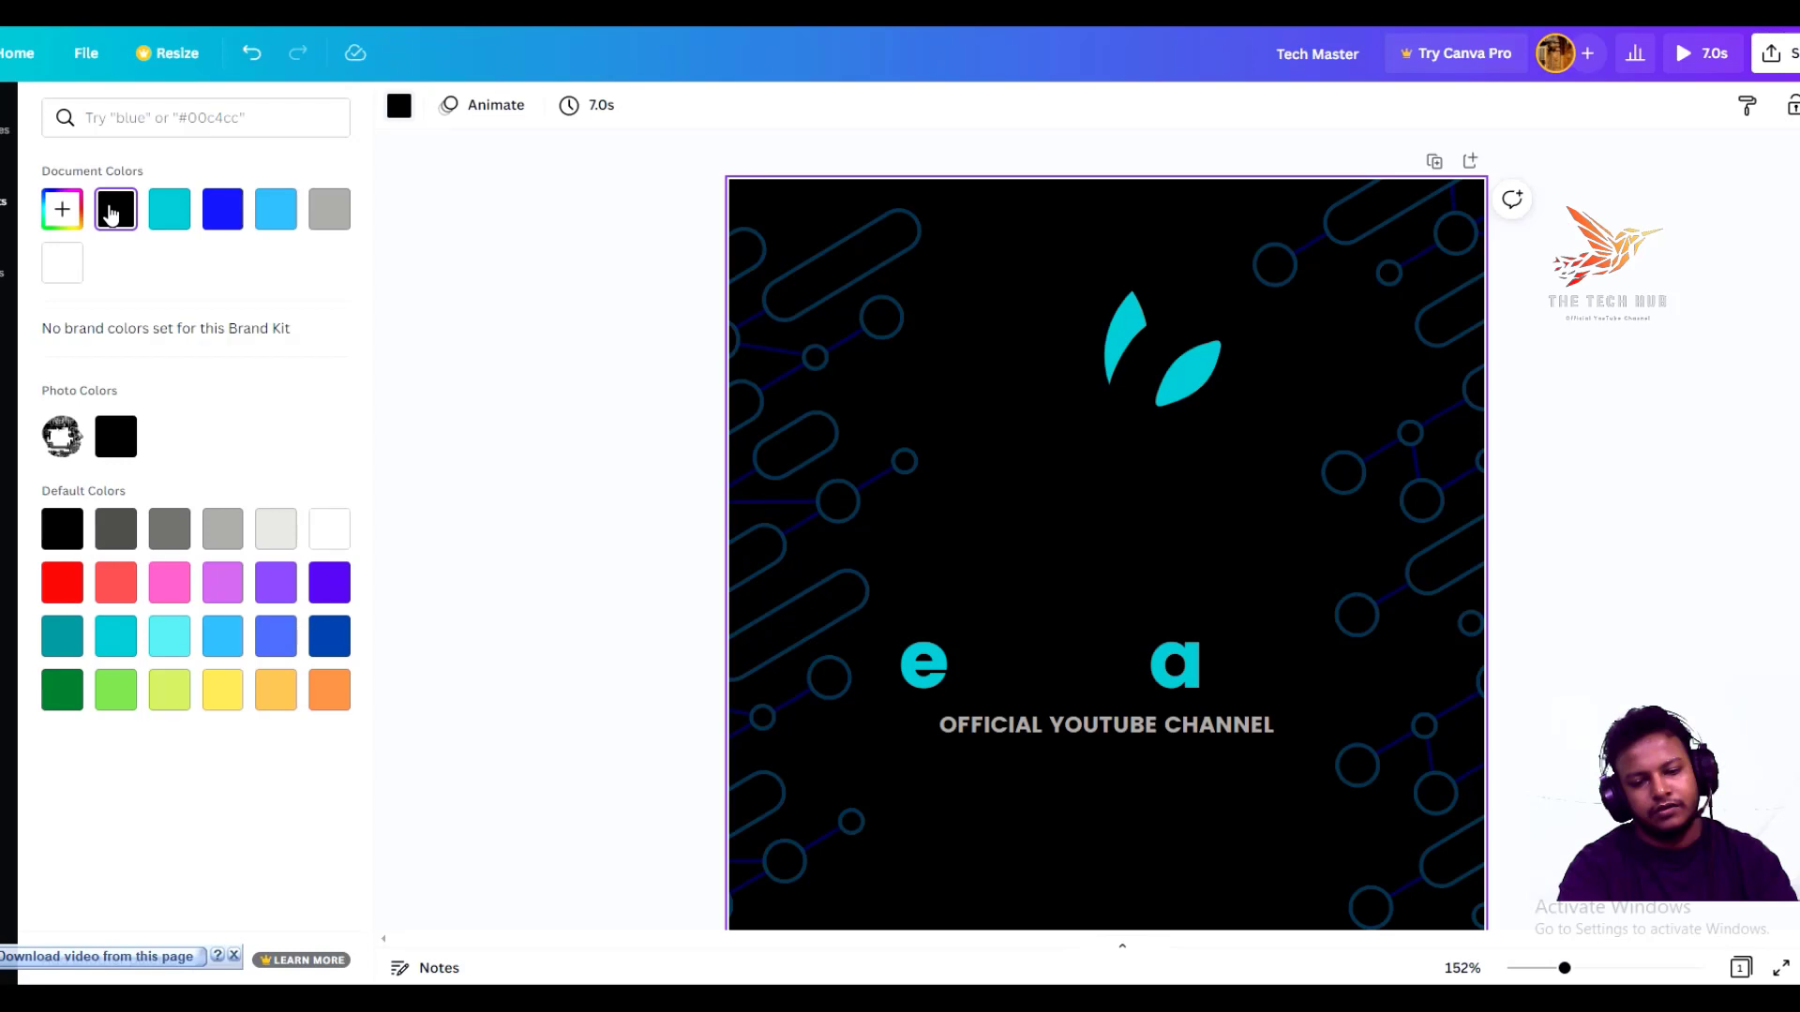
{"action": "left_click", "coordinate": [293, 648]}
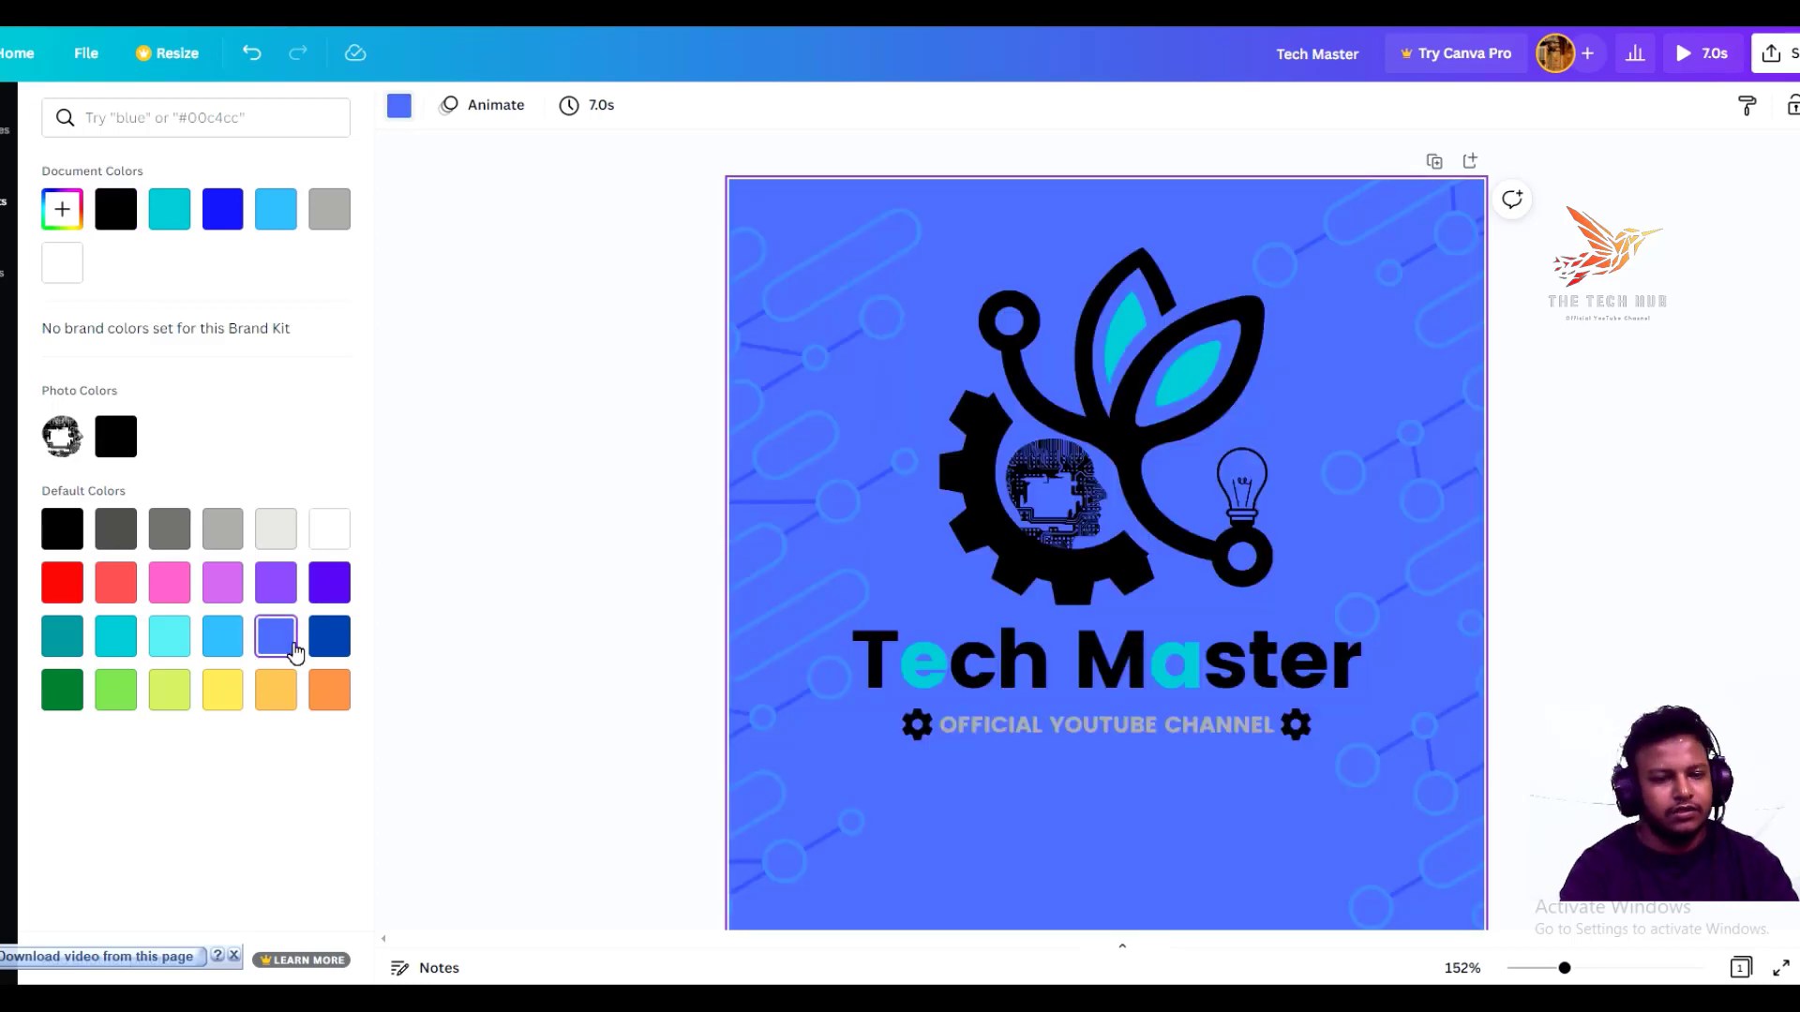
{"action": "left_click", "coordinate": [116, 690]}
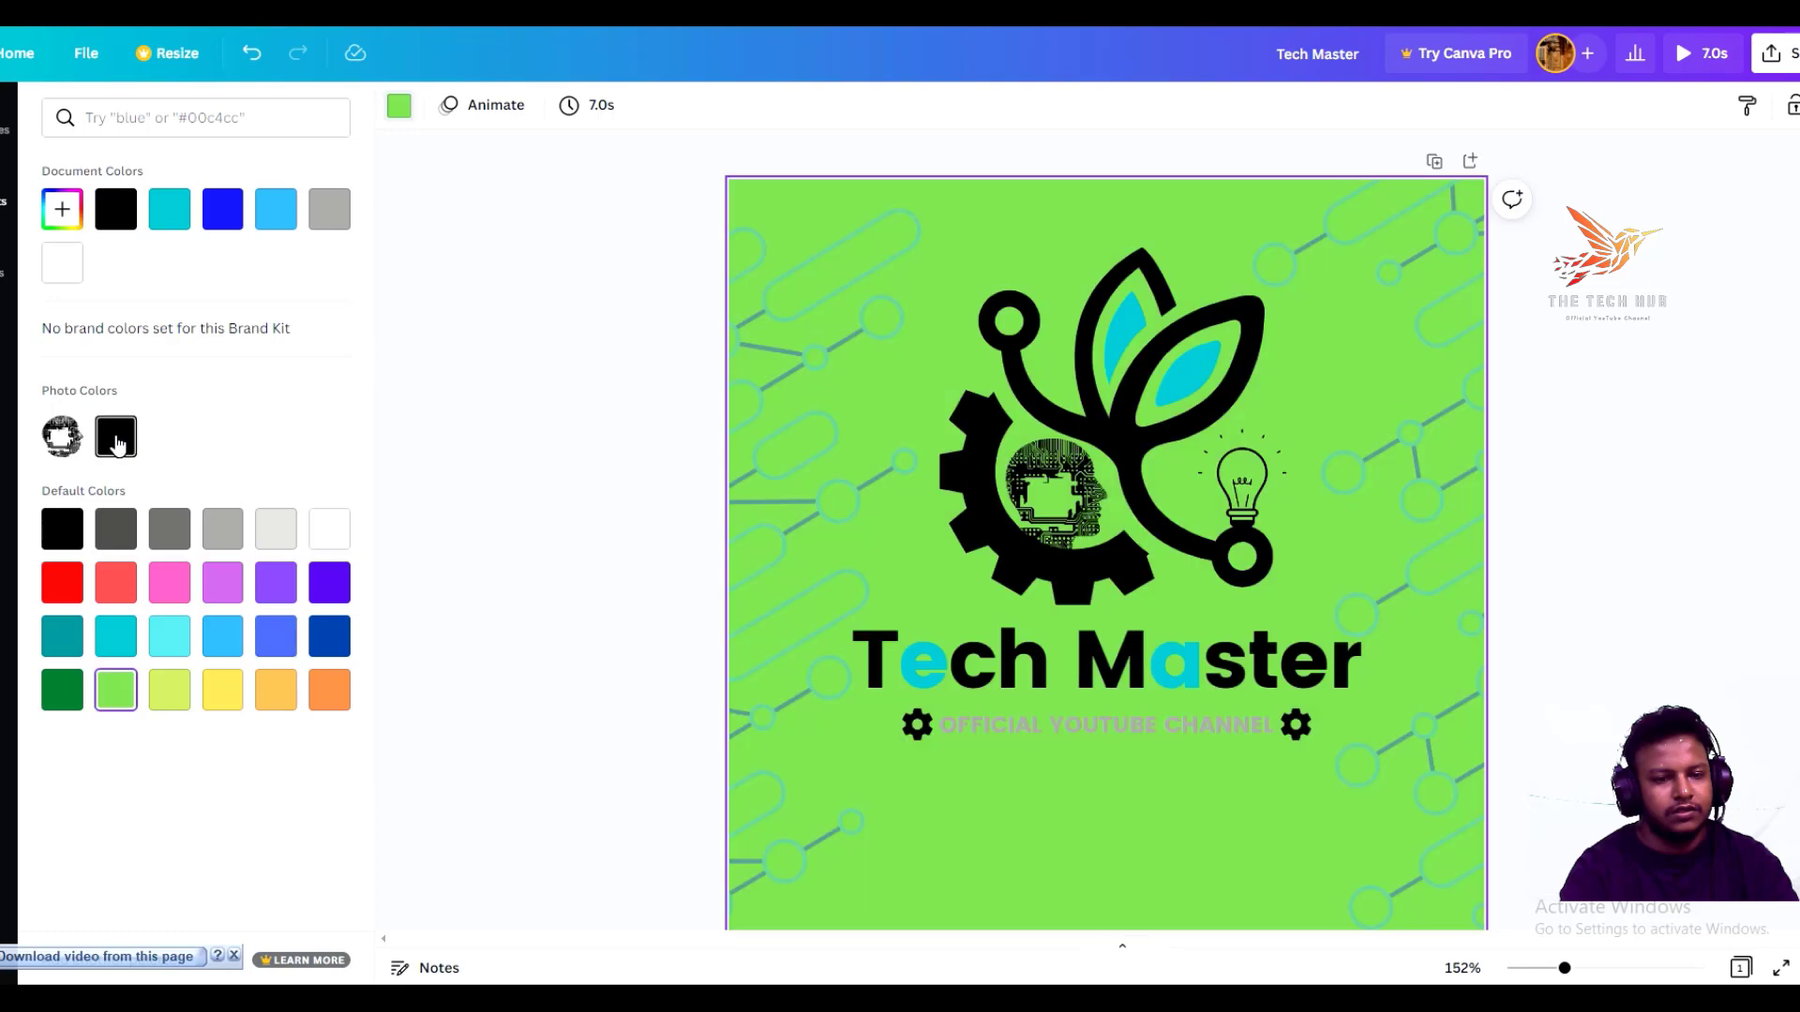